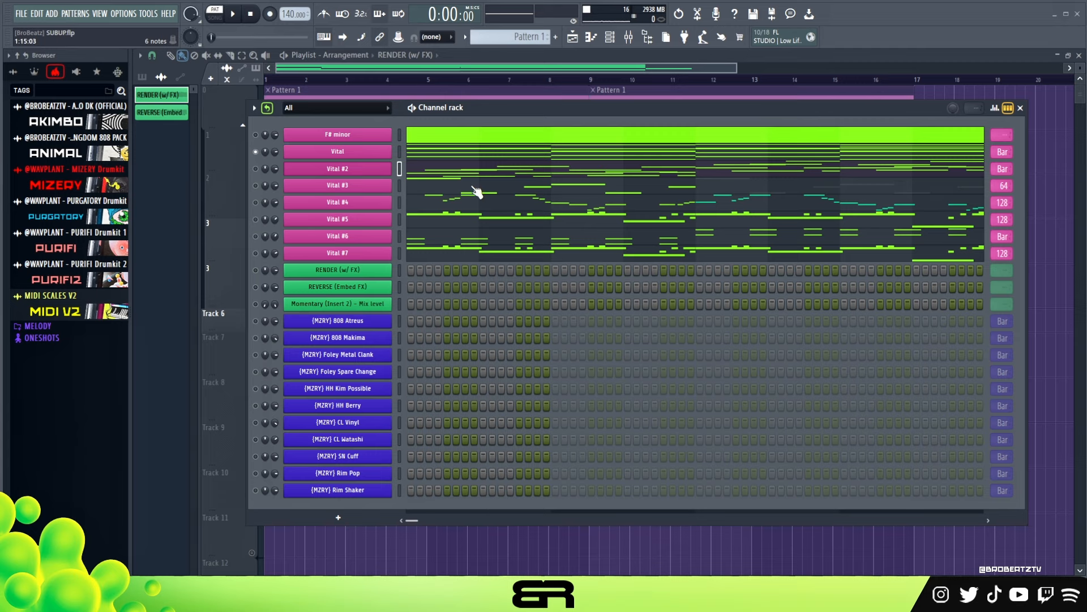
Open the first Vital channel's synth window to view its CHIMES_PAD preset.
click(338, 151)
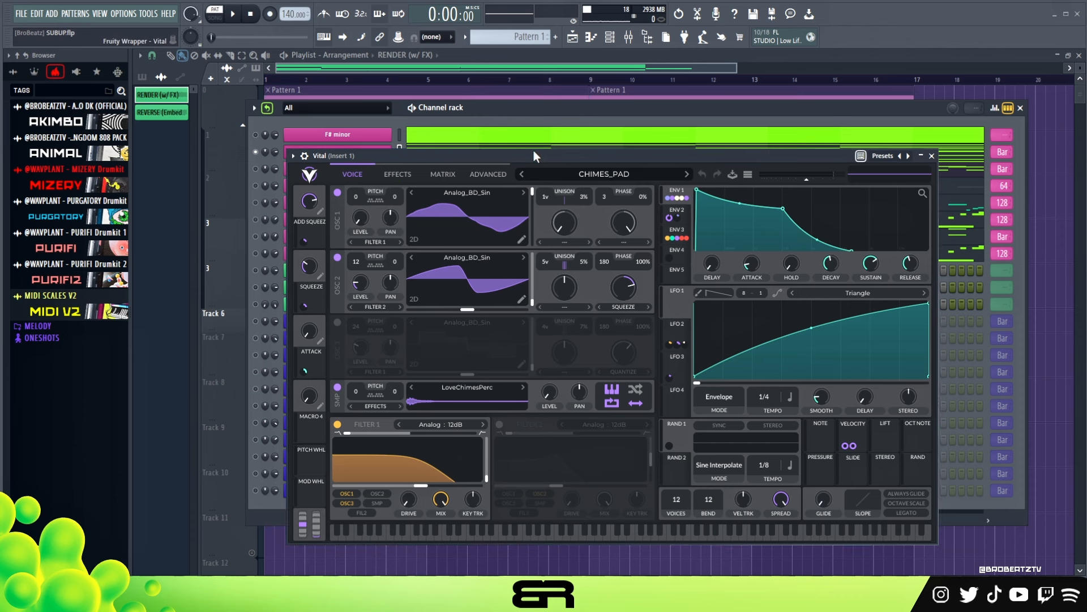
drag(570, 158, 558, 111)
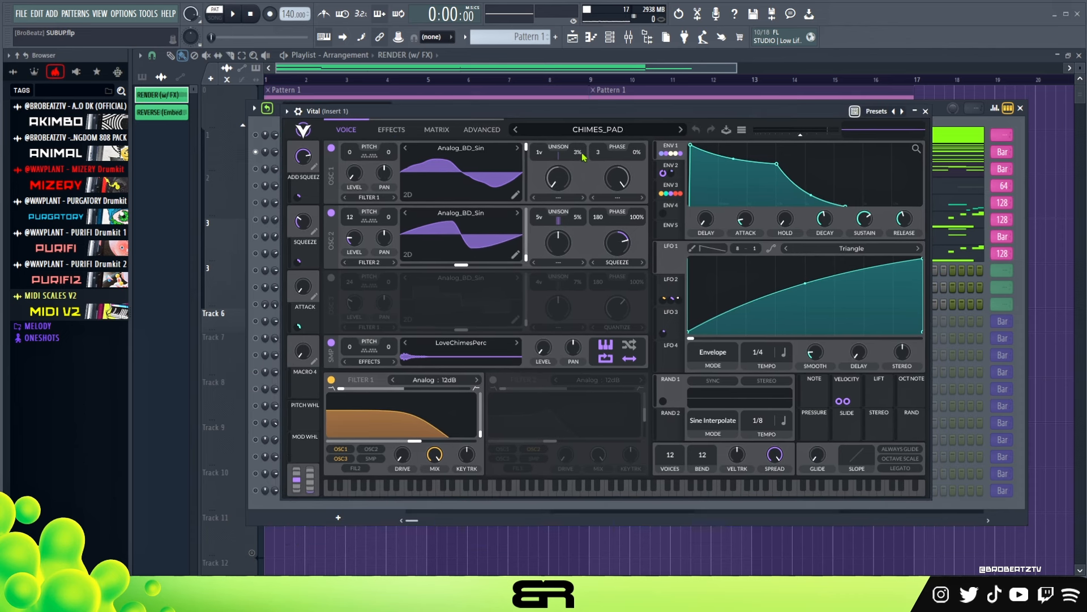
drag(573, 118, 587, 188)
Open the first Vital channel's piano roll without the synth window covering it, and play back its chords.
click(478, 154)
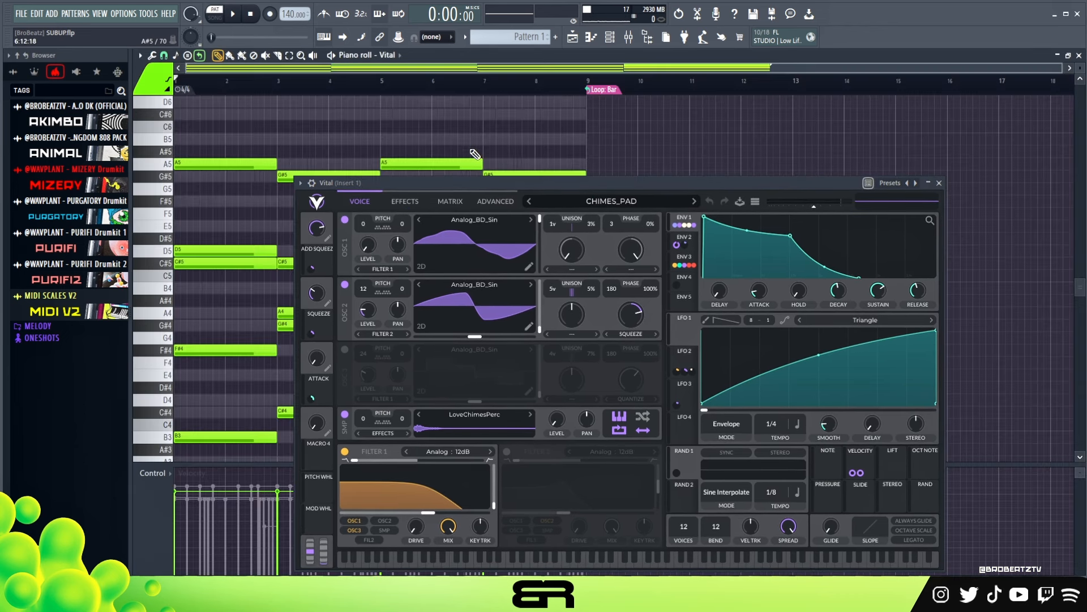
drag(1056, 72, 741, 101)
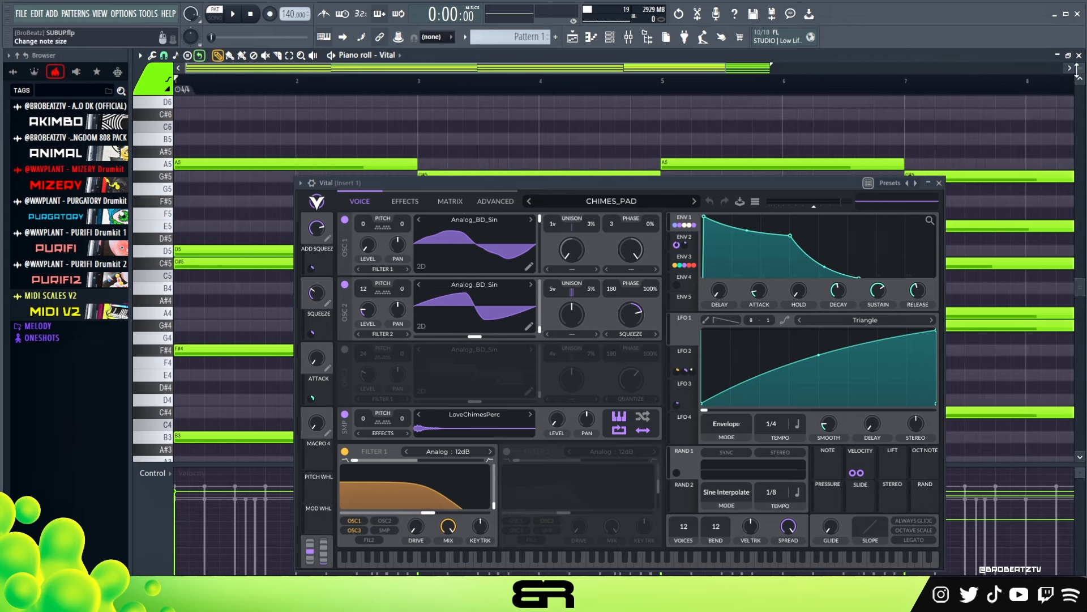
scroll(951, 169, up, 1)
click(939, 183)
scroll(415, 161, down, 2)
scroll(415, 161, down, 1)
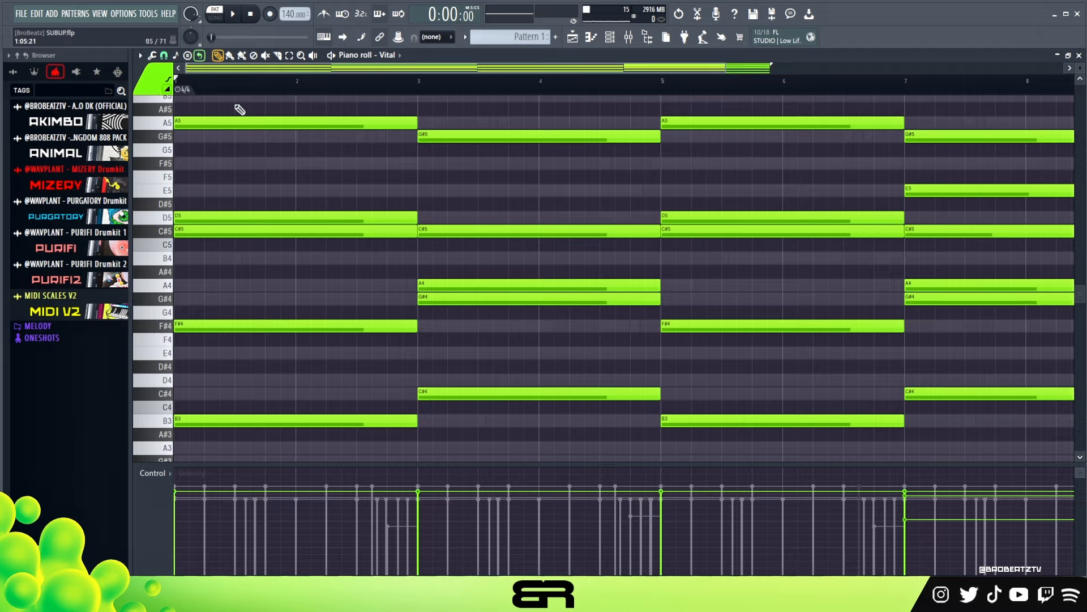
key(space)
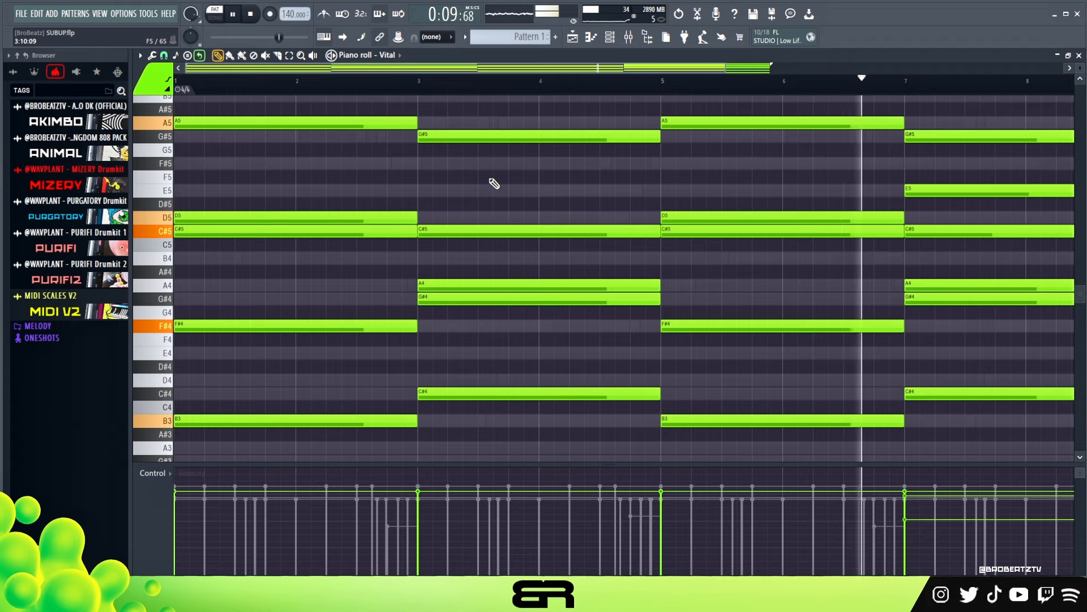
key(space)
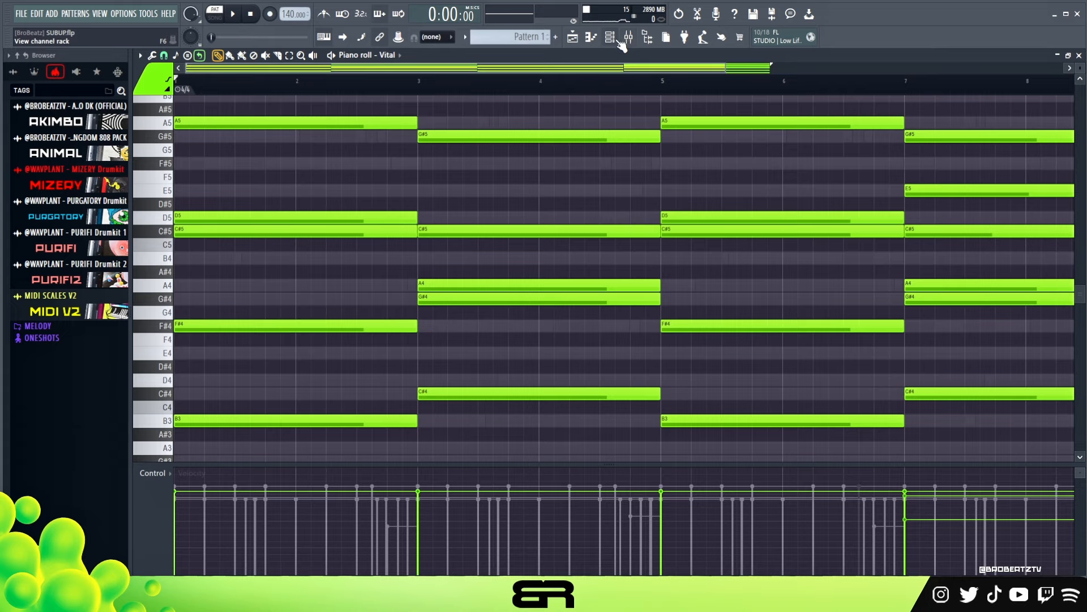
Show the first Vital channel's synth window over its piano roll to review the preset, and close it.
key(F6)
click(346, 156)
drag(580, 188, 607, 147)
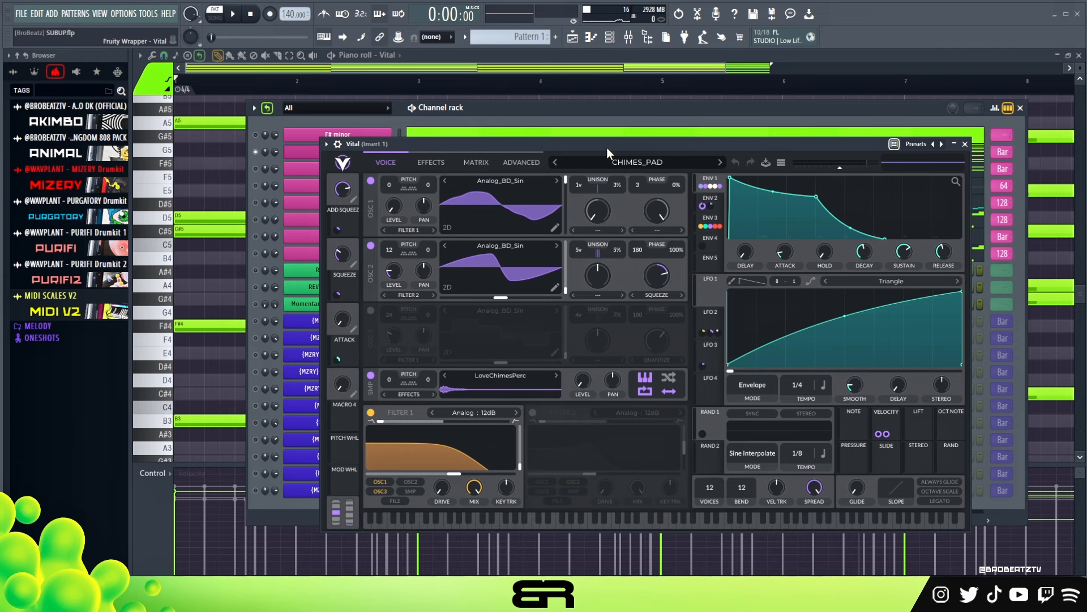
right_click(221, 149)
click(390, 55)
click(521, 61)
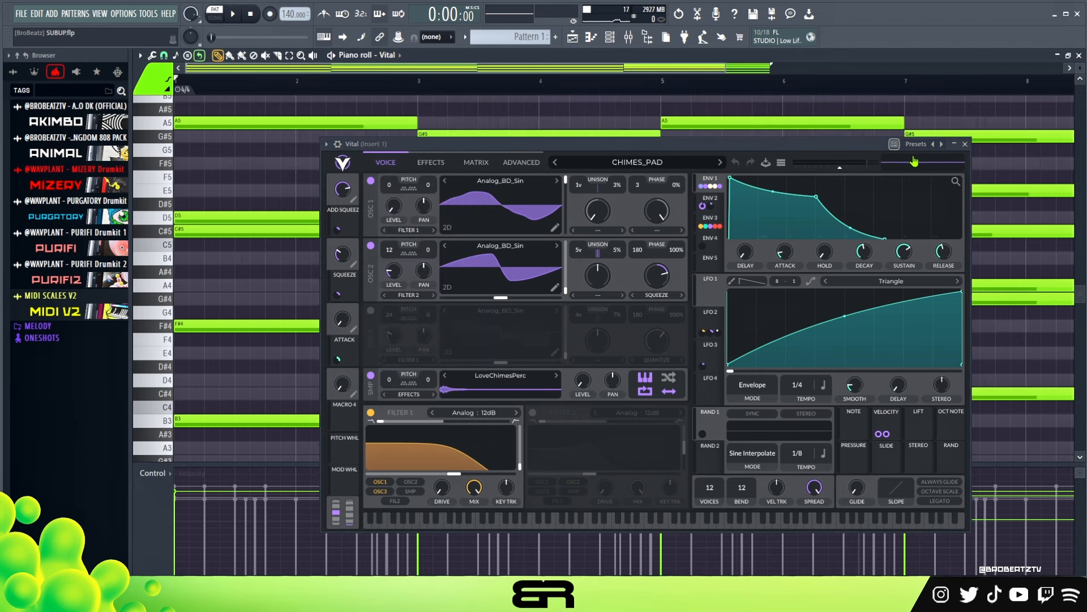
click(965, 144)
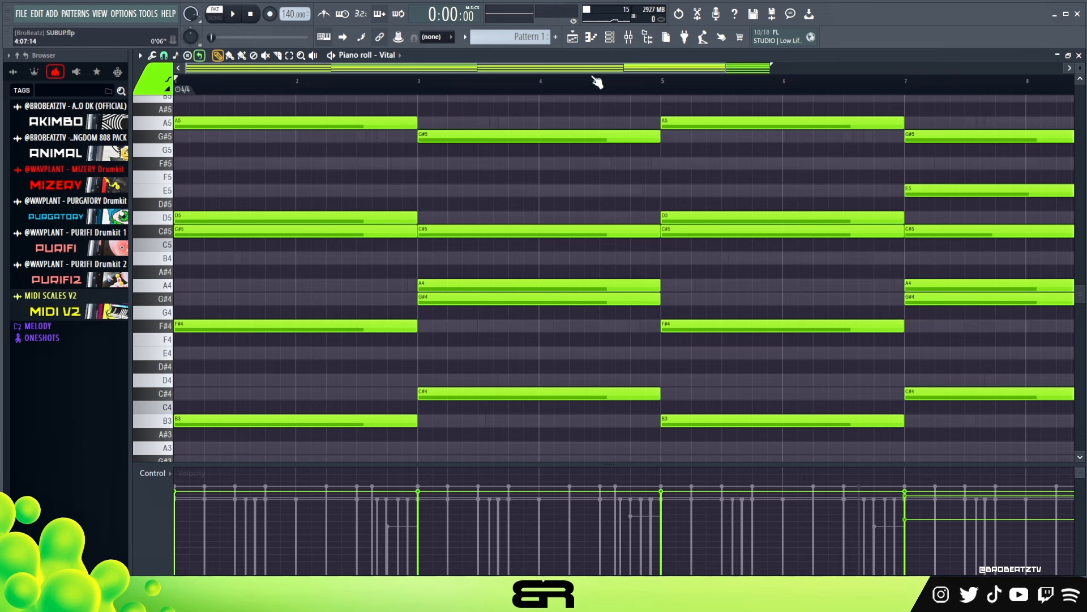
Open the Vital #2 synth with the GARDEN_FLUTE preset and audition a few alternating notes on it.
click(610, 37)
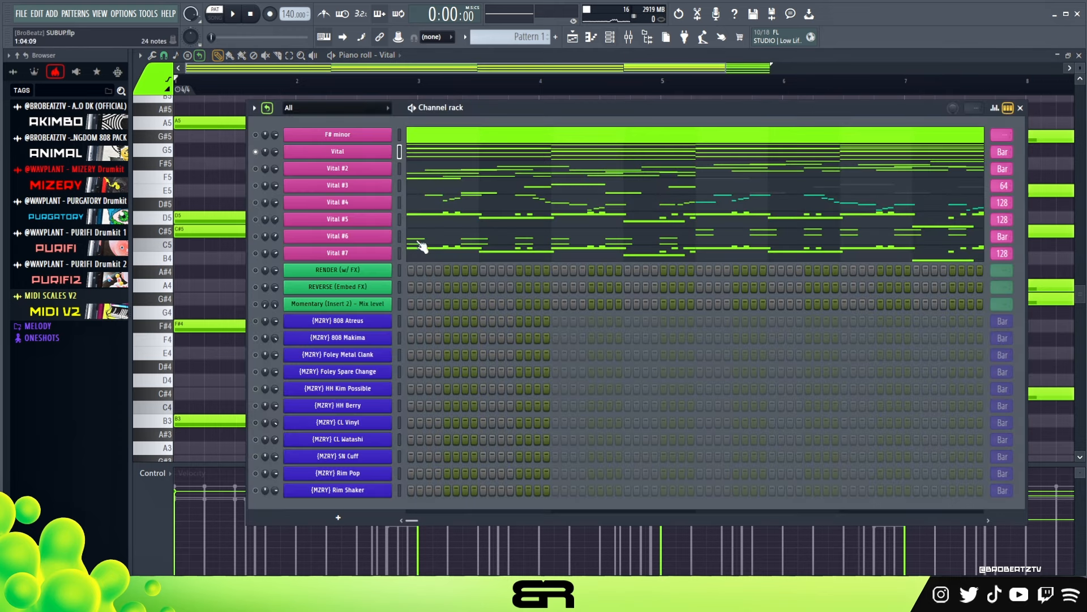
click(366, 169)
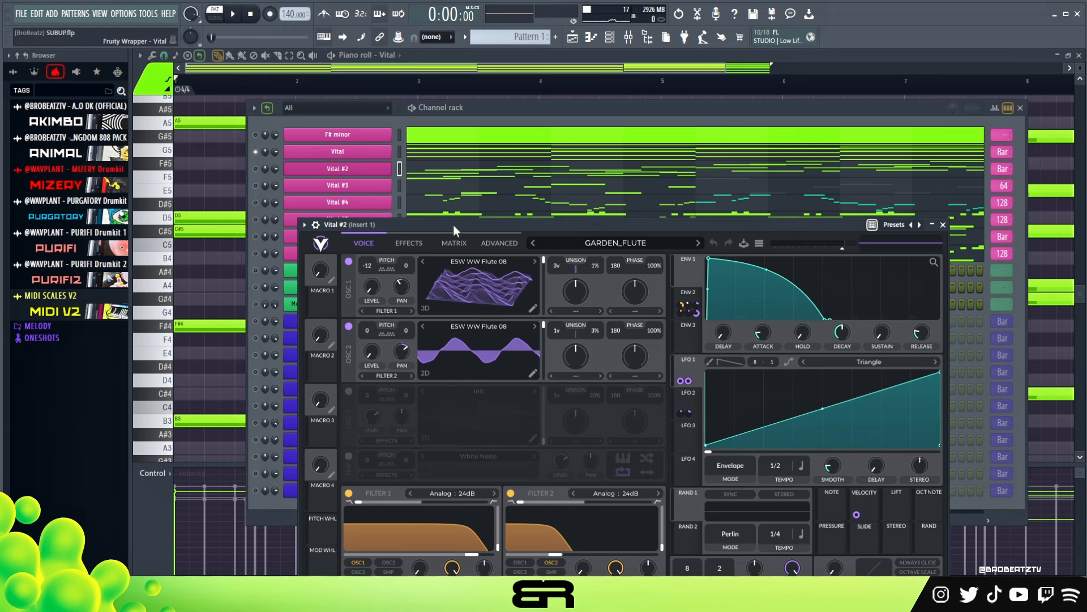
drag(453, 224, 429, 150)
key(f)
key(g)
key(e)
key(g)
key(e)
key(g)
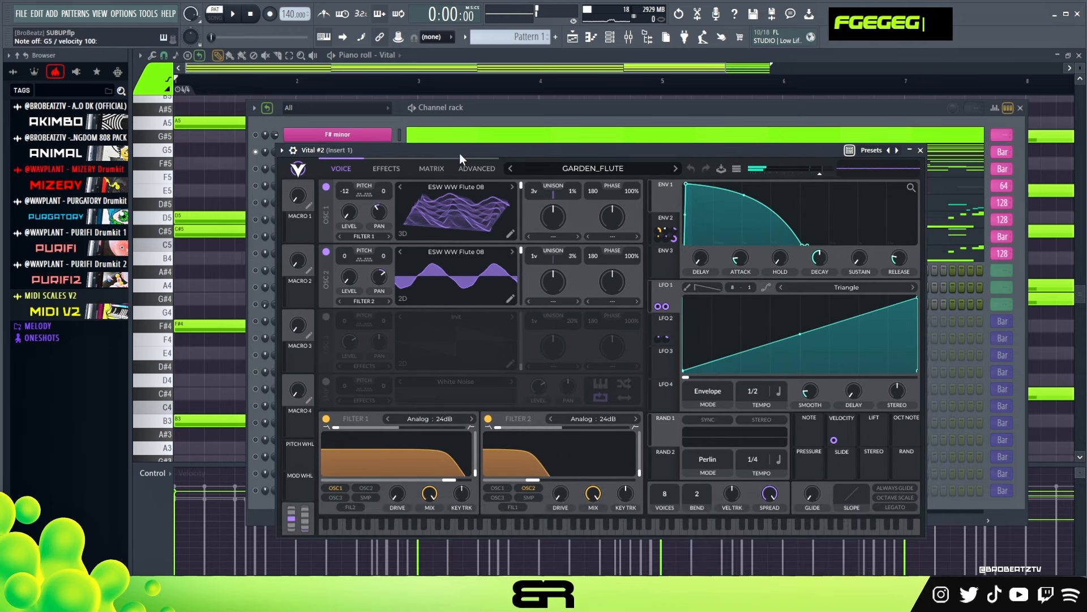
click(720, 113)
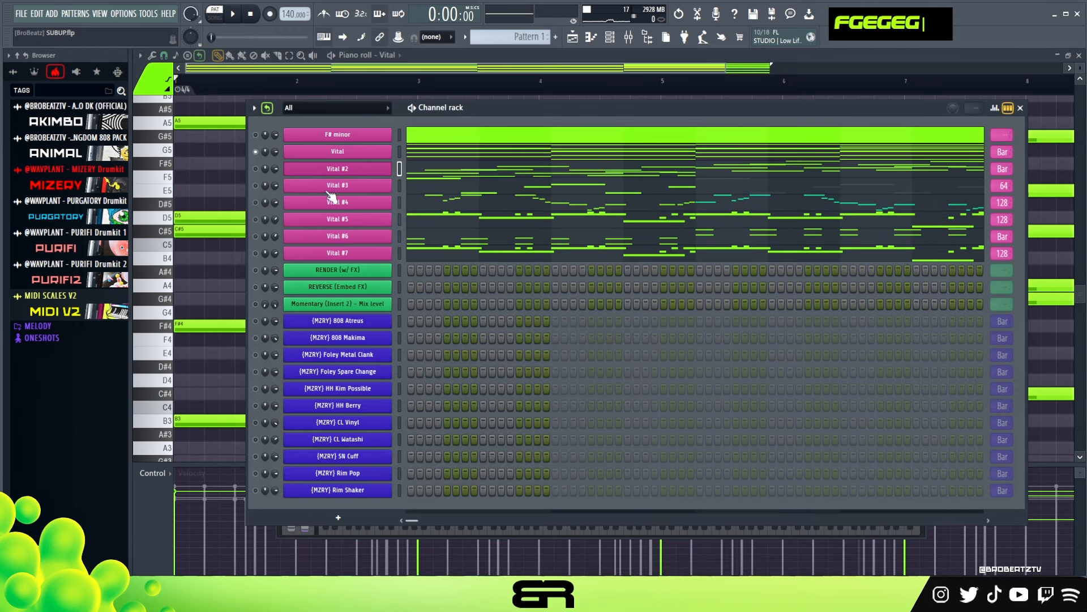
Open Vital #2's piano roll, highlight the notes in the first four bars, play them back and clear the selection.
click(456, 174)
scroll(460, 210, up, 1)
scroll(461, 209, down, 1)
scroll(464, 207, up, 1)
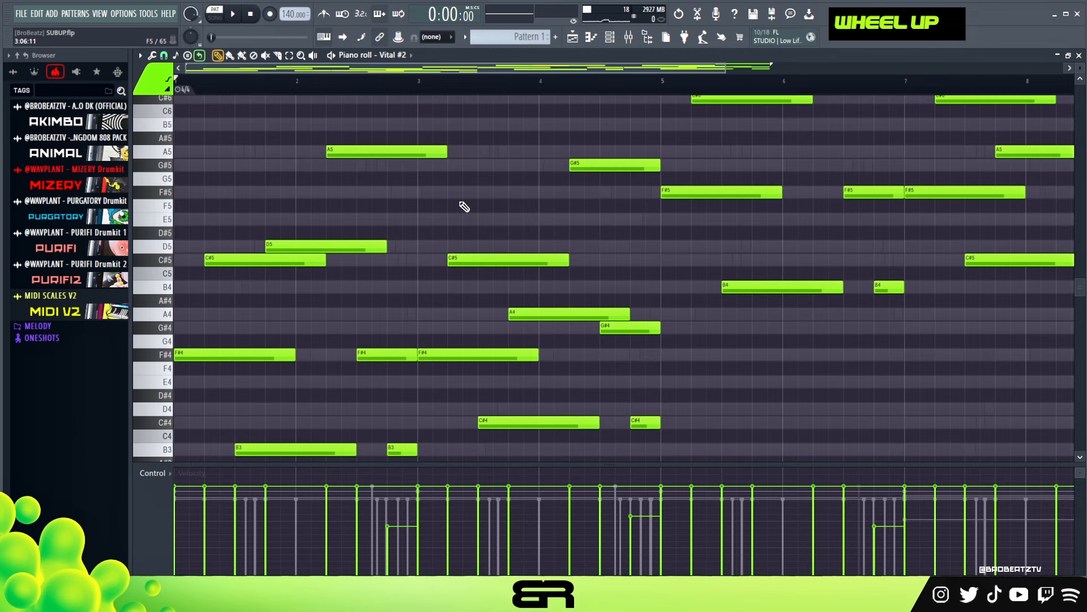
drag(635, 133, 194, 457)
scroll(783, 179, up, 3)
scroll(783, 180, down, 2)
scroll(737, 294, up, 1)
key(space)
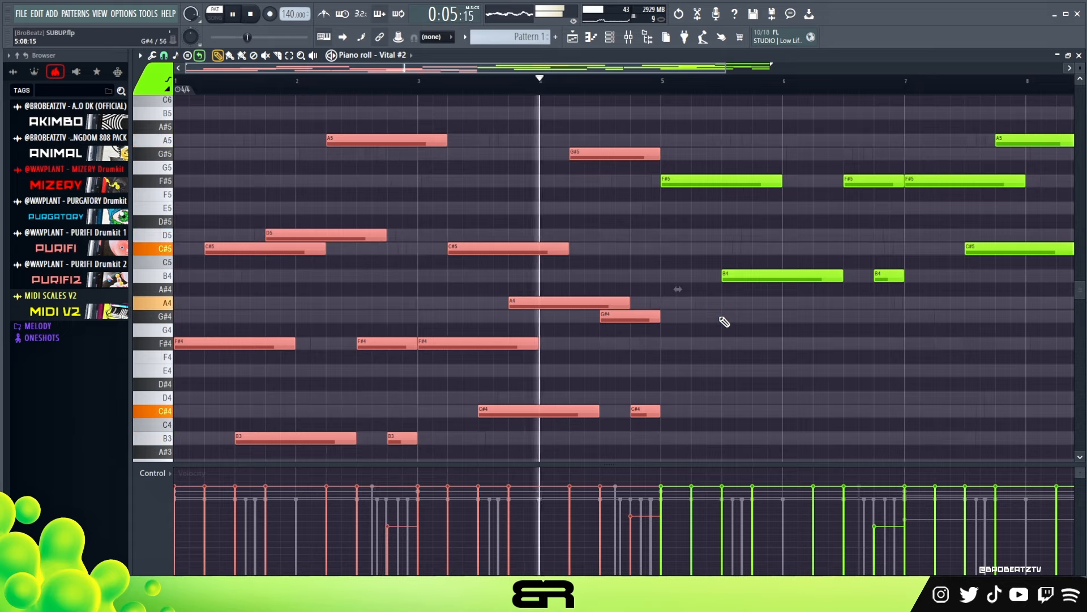
key(space)
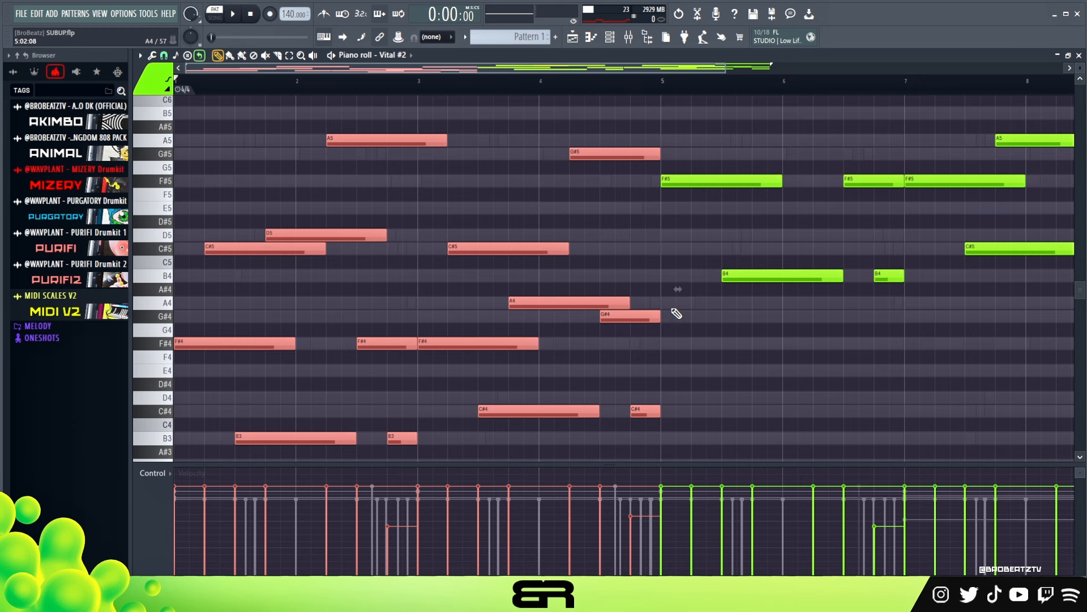
right_click(671, 274)
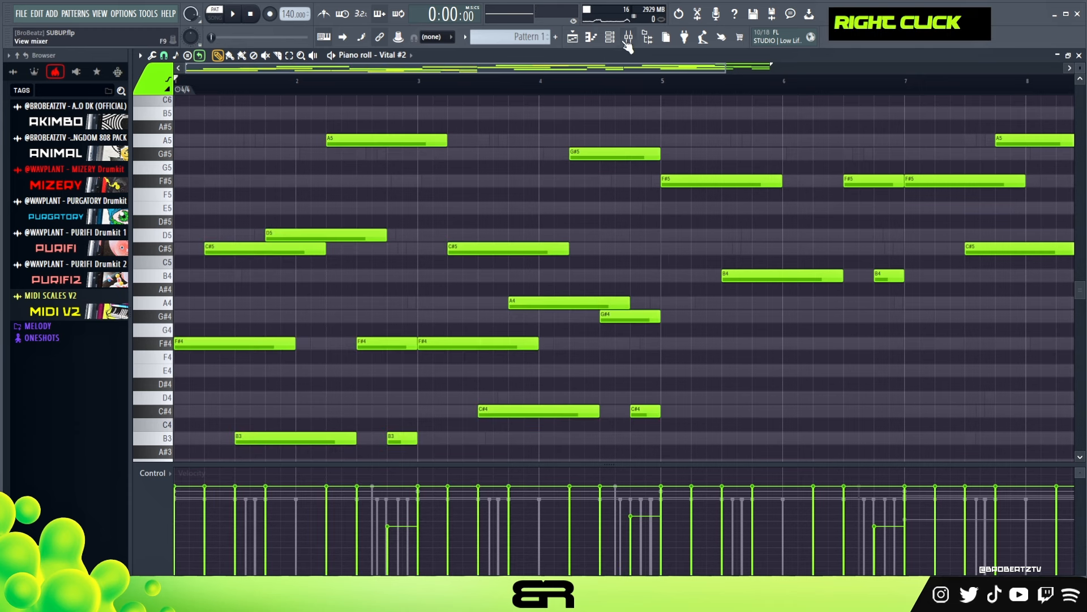
Unmute Vital #3 in the channel rack and audition its Moog Pluck preset with a few notes.
click(612, 38)
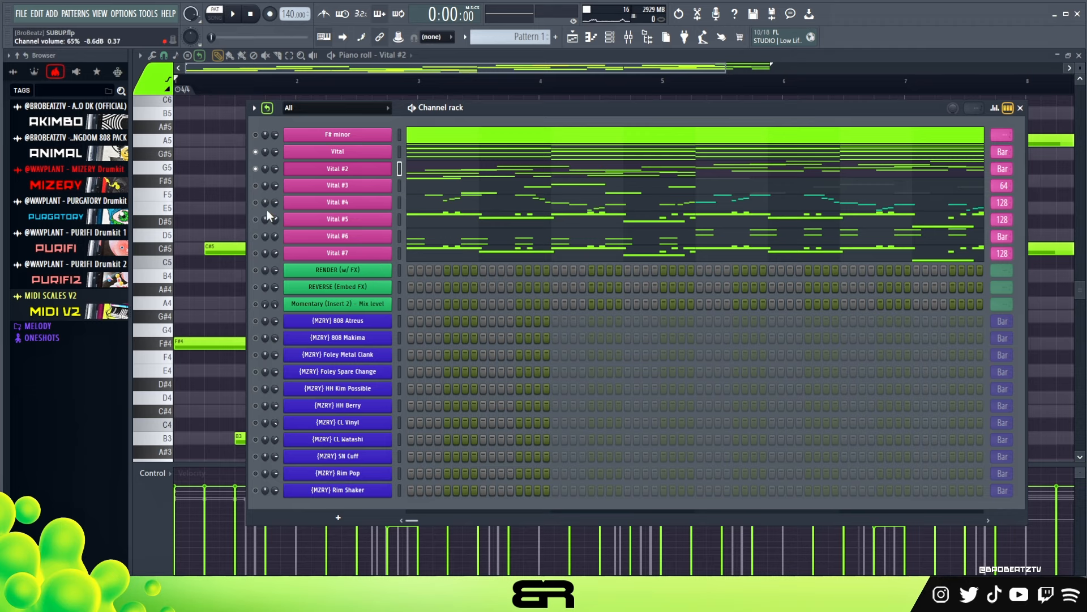
click(256, 186)
click(335, 188)
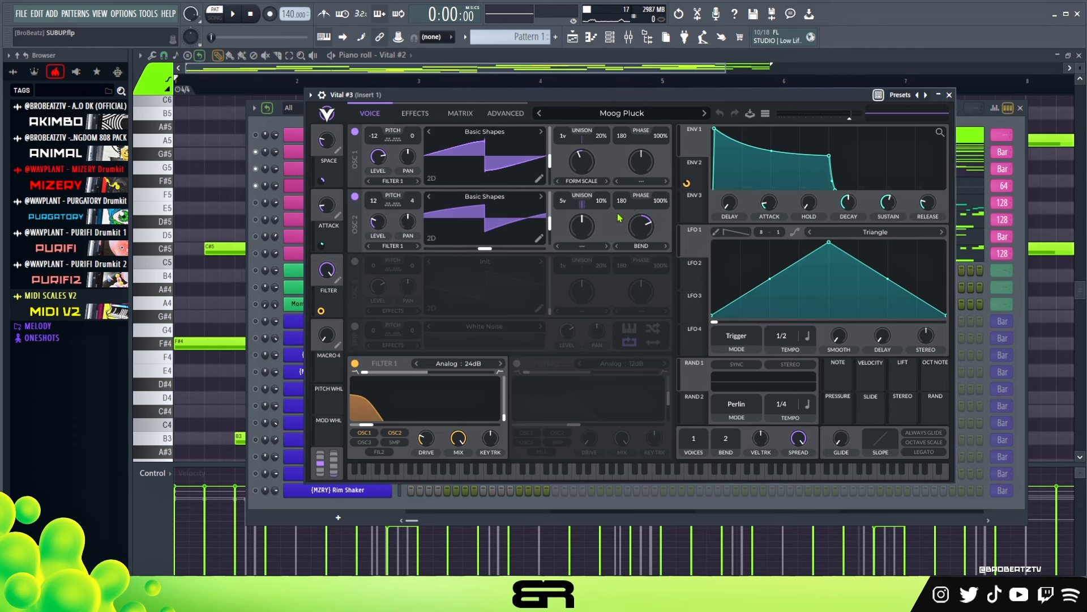
drag(610, 99, 590, 113)
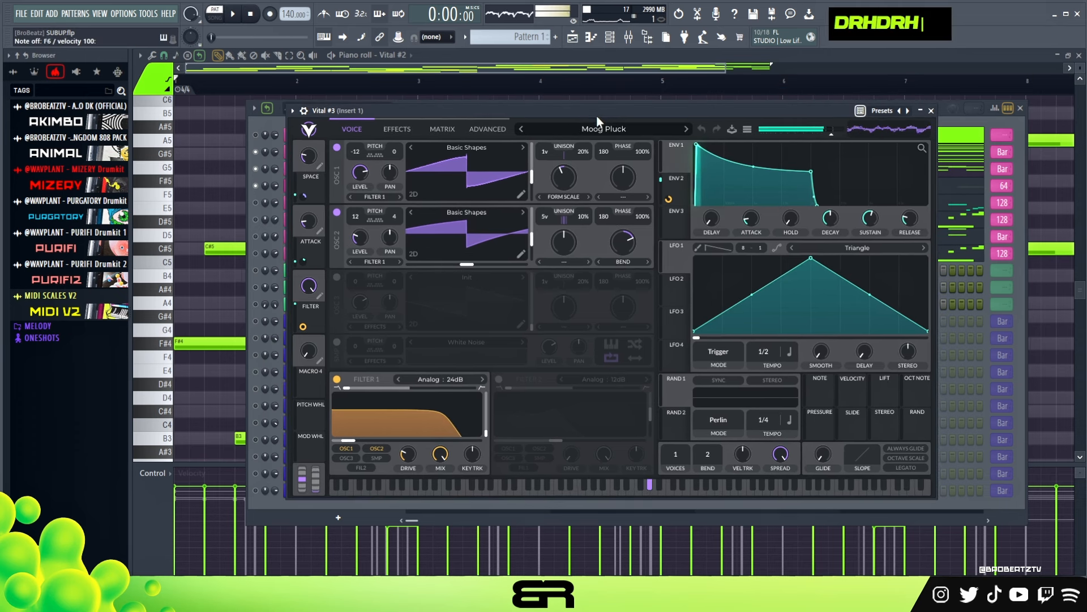
click(931, 111)
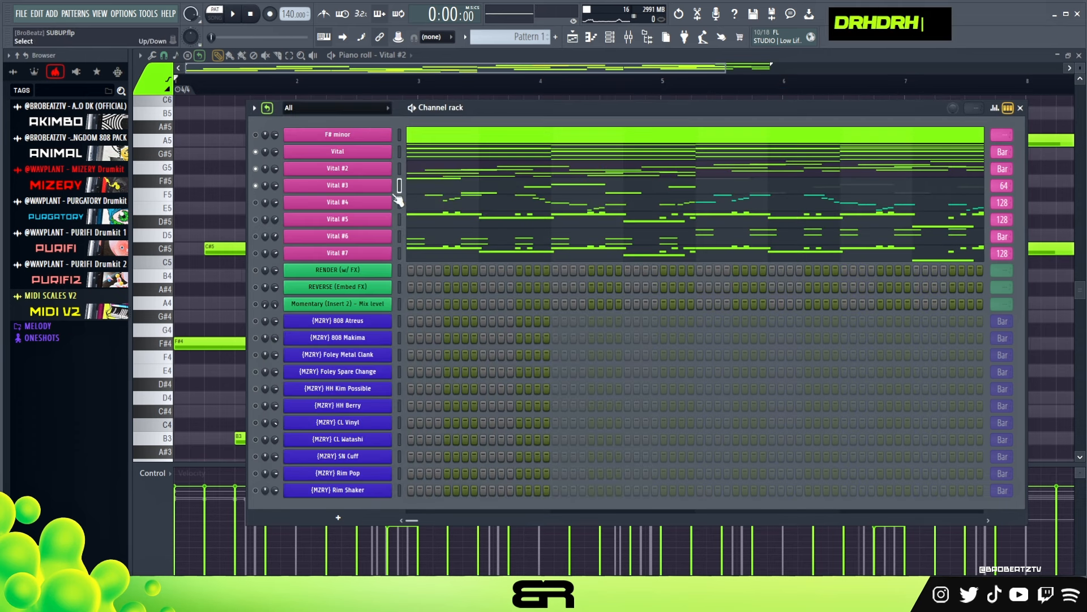
Examine Vital #3's notes in the piano roll, and play the pattern from the channel rack.
click(431, 186)
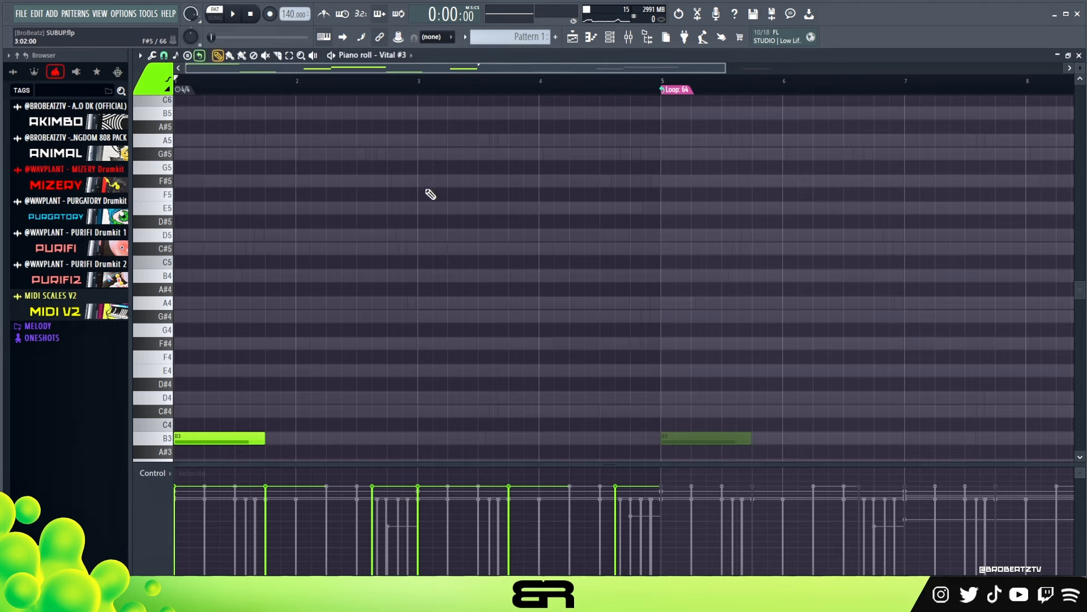
scroll(419, 232, down, 5)
scroll(427, 243, up, 1)
key(F6)
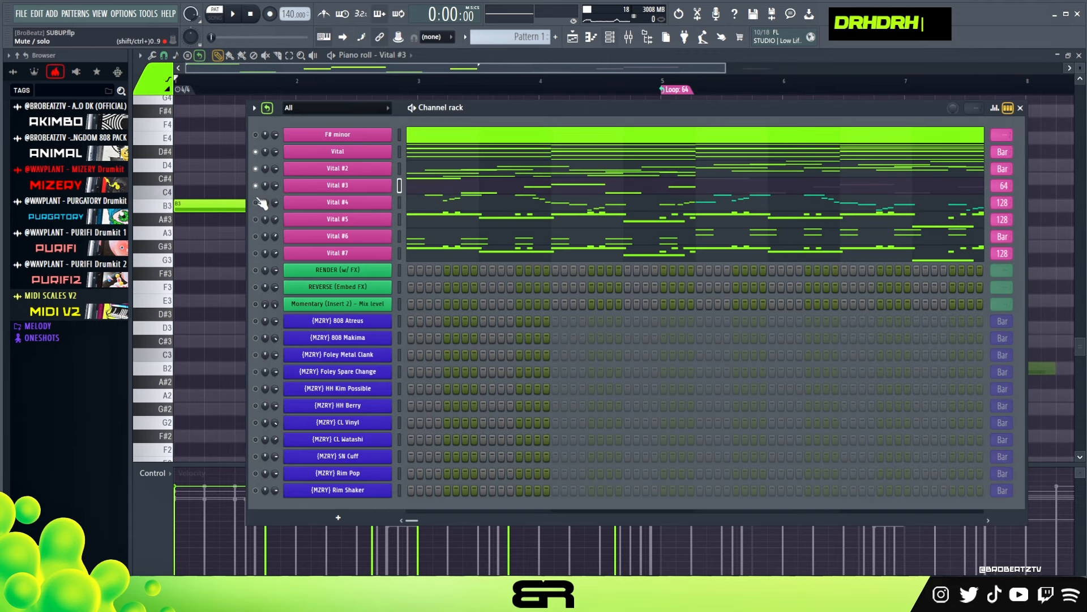
key(space)
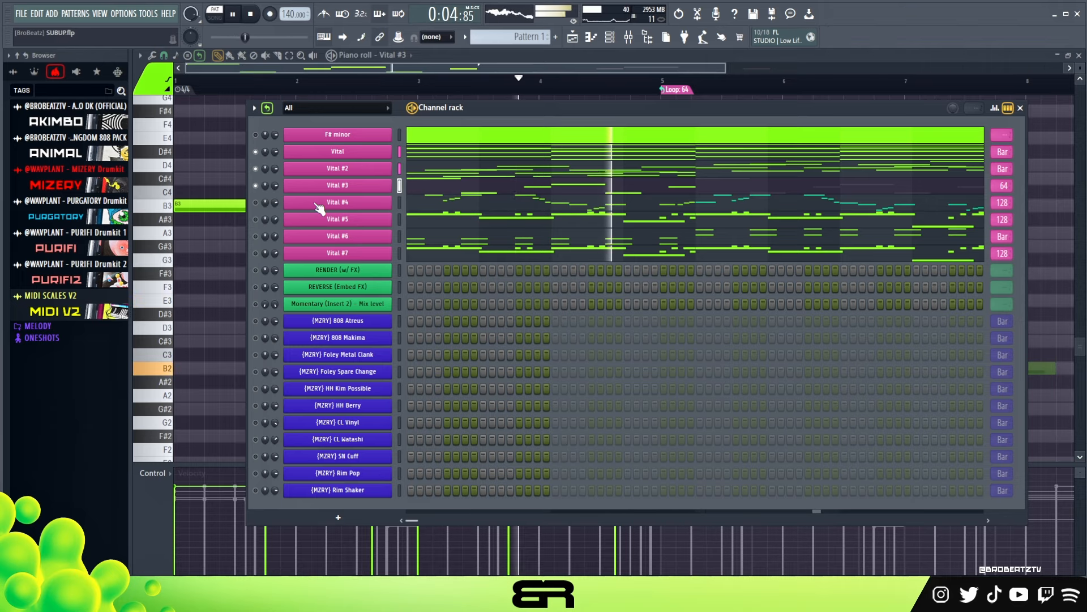
key(space)
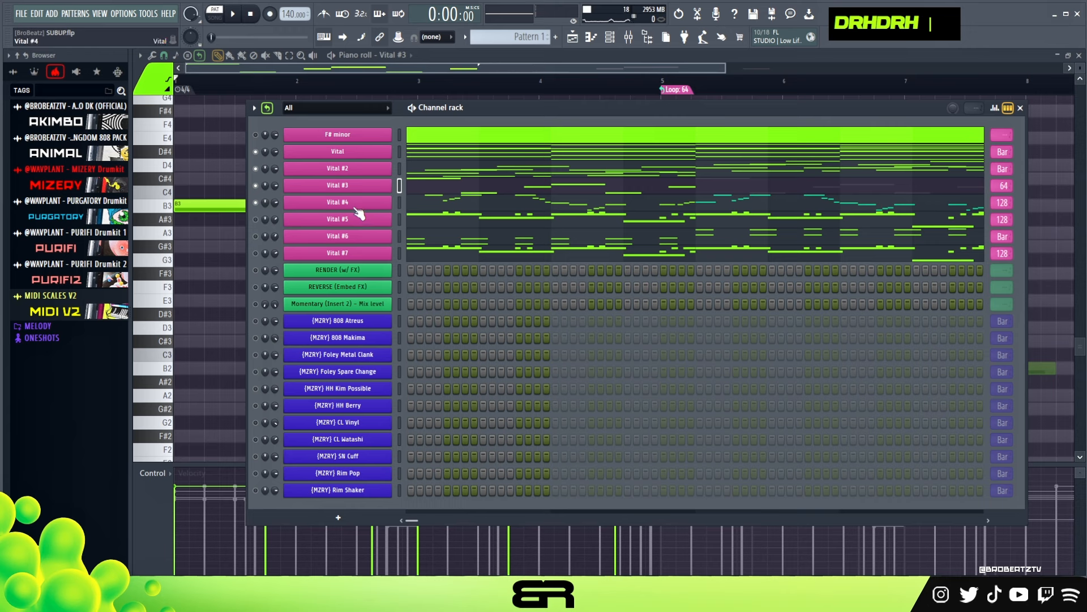
Audition Vital #4's Solo preset and examine its melody in the piano roll.
double_click(328, 202)
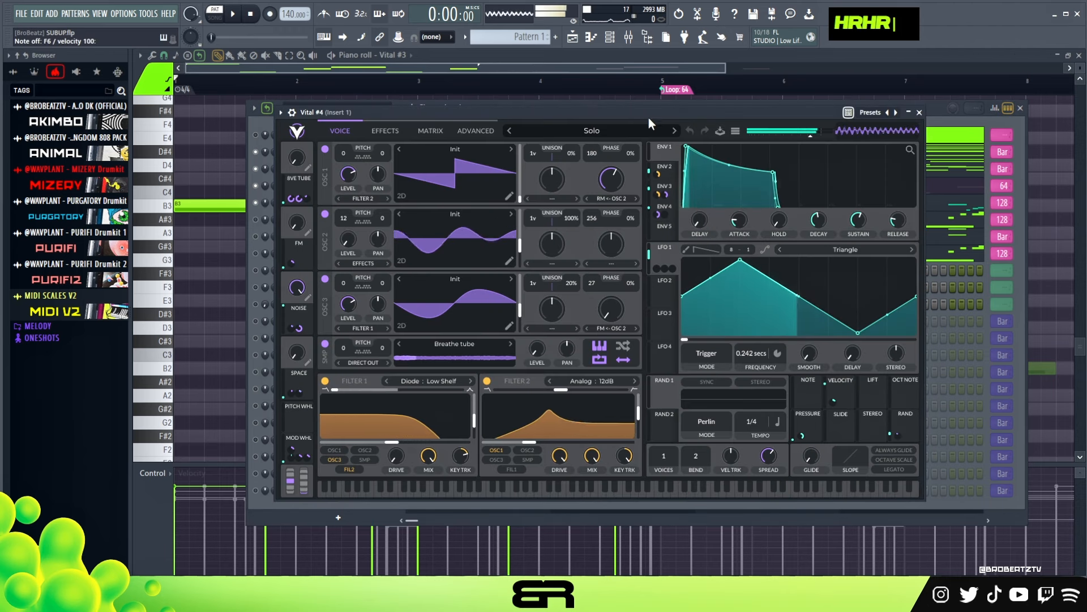
click(920, 113)
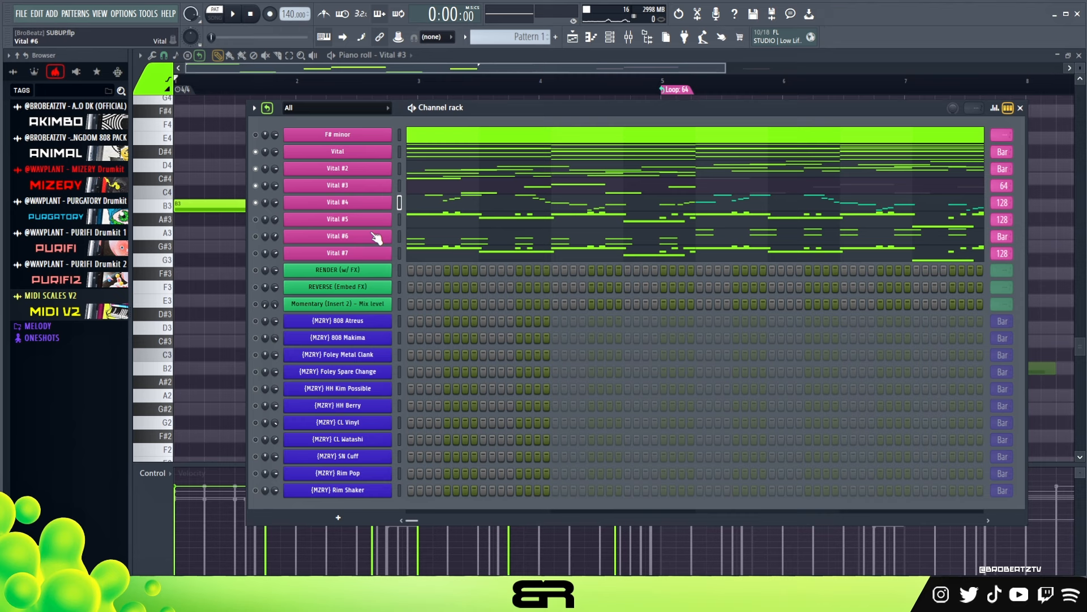
click(403, 205)
scroll(391, 229, up, 4)
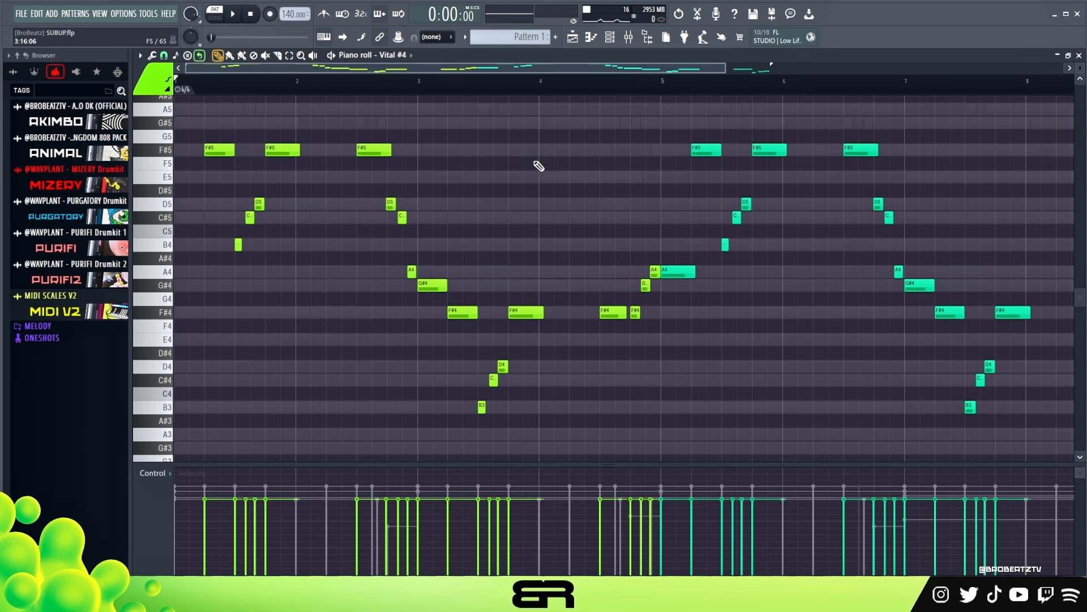
Return to the channel rack and play the pattern with only Vital #3 and Vital #4 sounding.
click(610, 37)
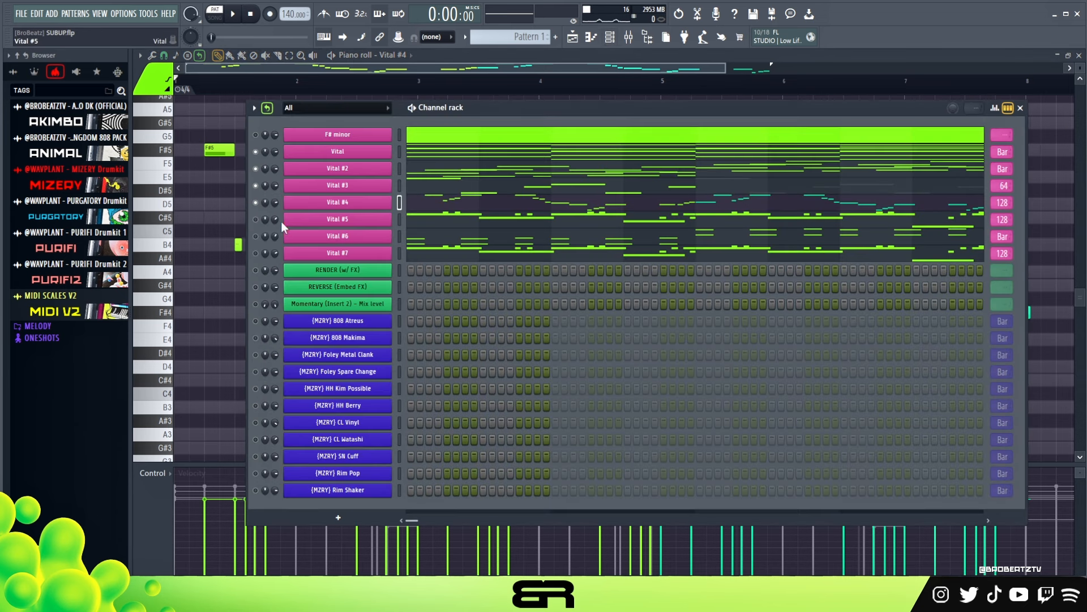
key(space)
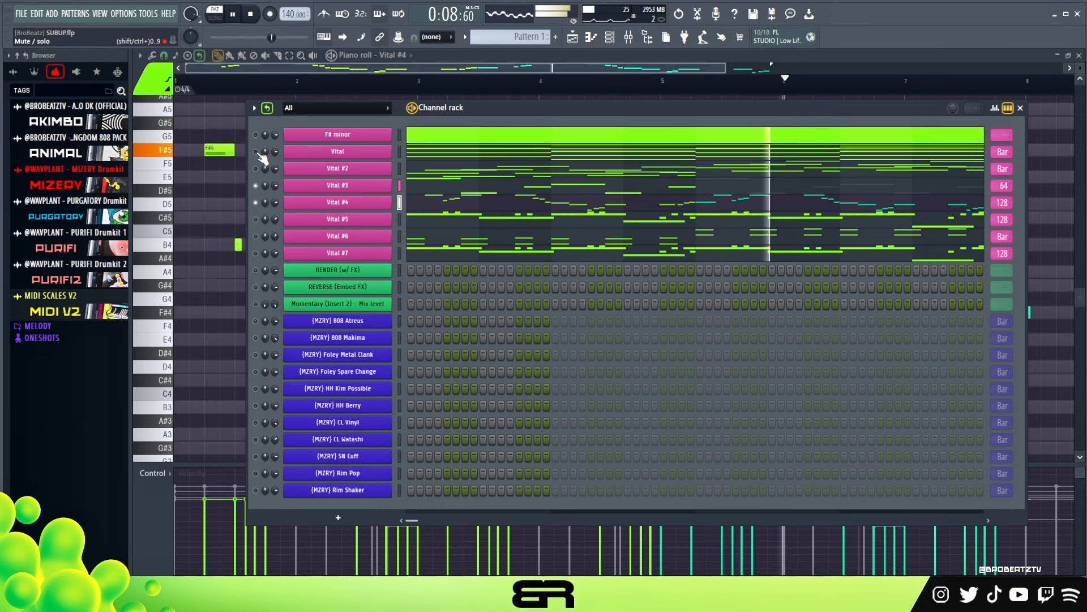
key(space)
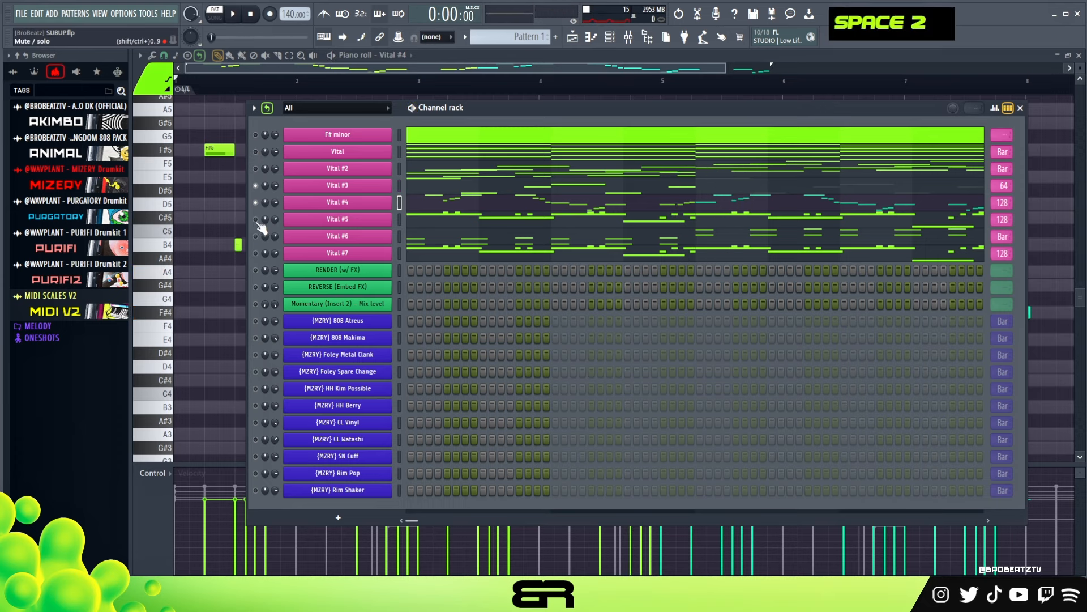
Open the Vital #5 synth with the Continium Information preset, audition several notes on it, and close it.
click(313, 219)
drag(703, 107, 709, 105)
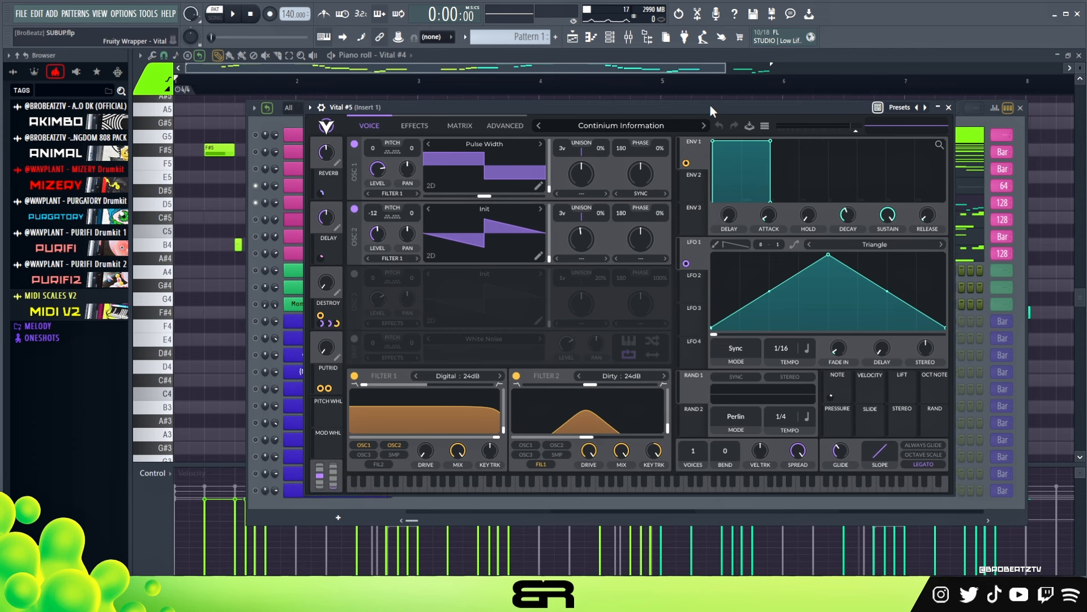
key(h)
key(r)
key(h)
key(r)
key(e)
key(g)
key(e)
key(g)
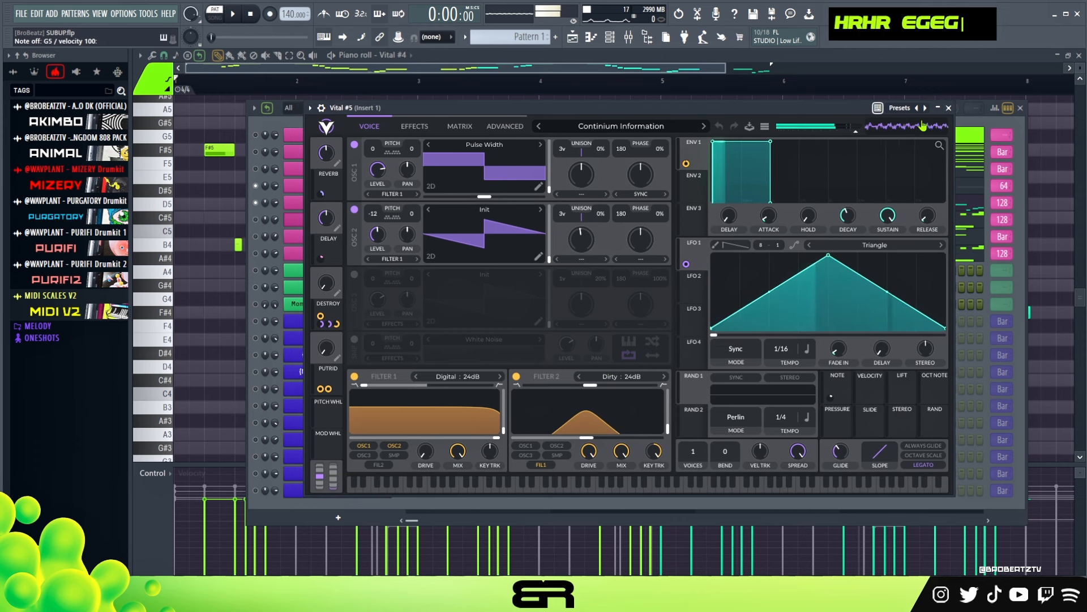
click(949, 108)
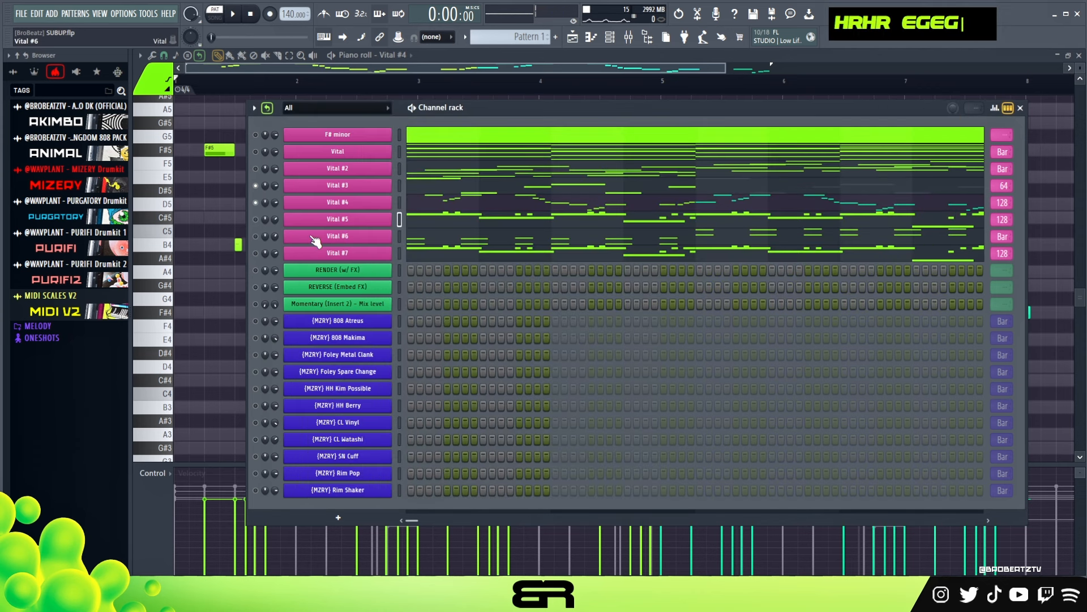
Play the pattern with Vital, Vital #3 and Vital #5 unmuted, and examine Vital #5's notes in the piano roll.
ctrl+click(255, 221)
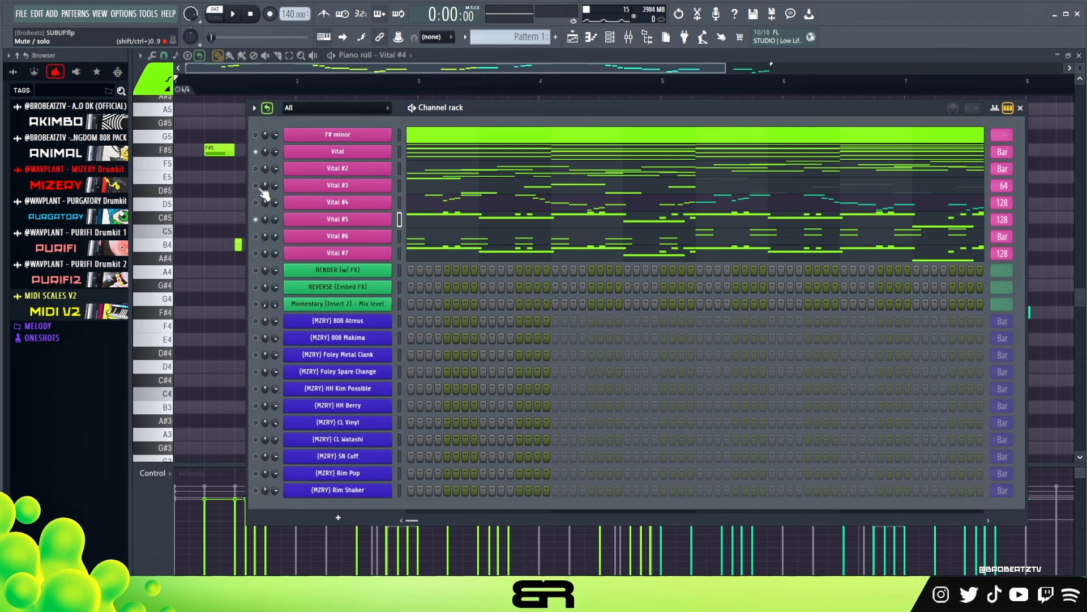
key(space)
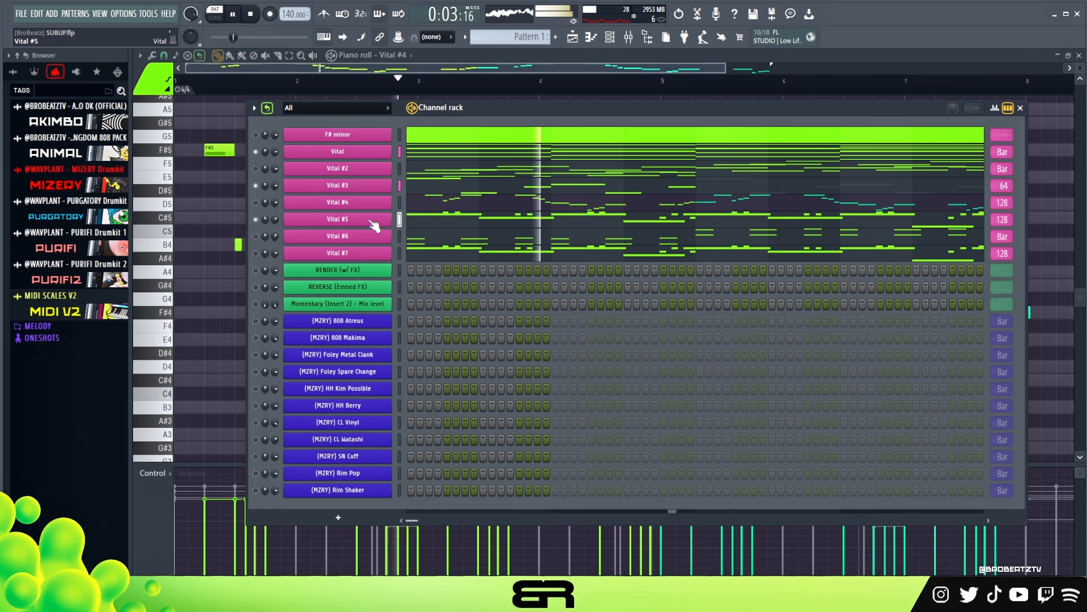
click(486, 223)
scroll(486, 232, up, 3)
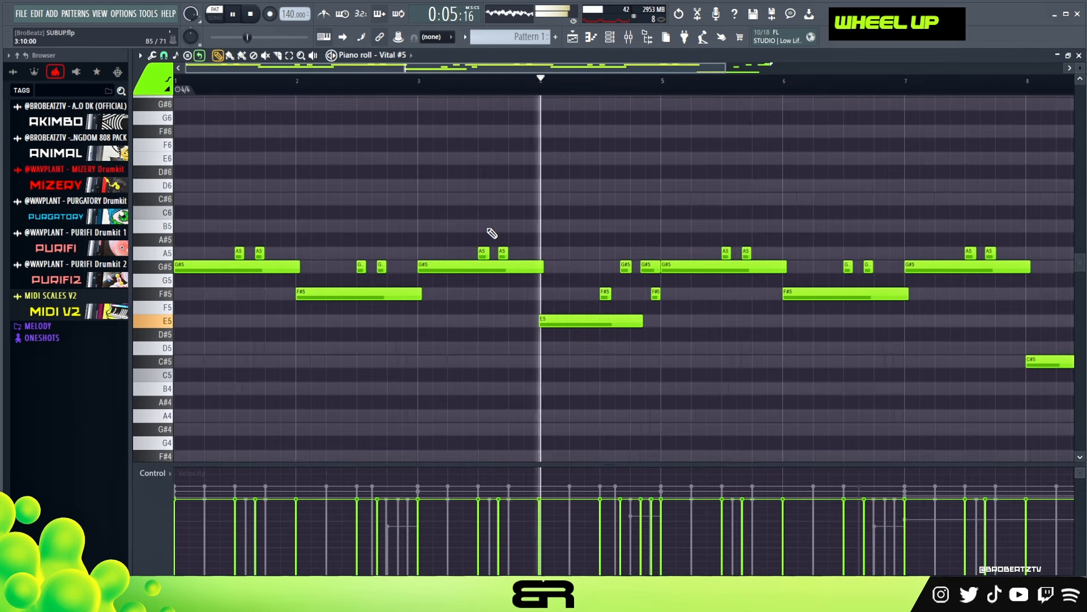
key(space)
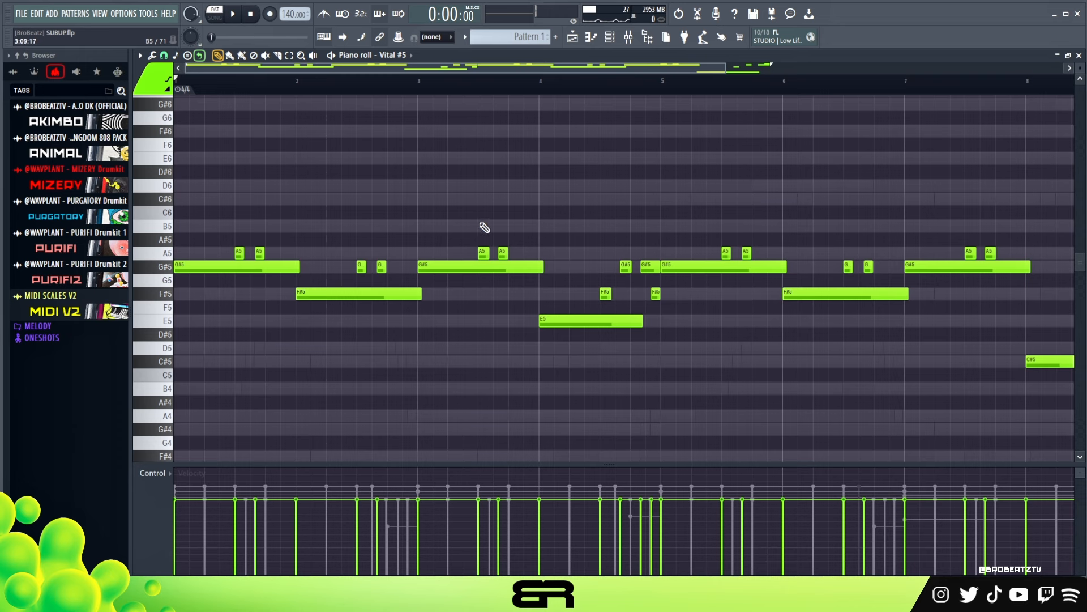
drag(525, 253, 480, 216)
right_click(568, 114)
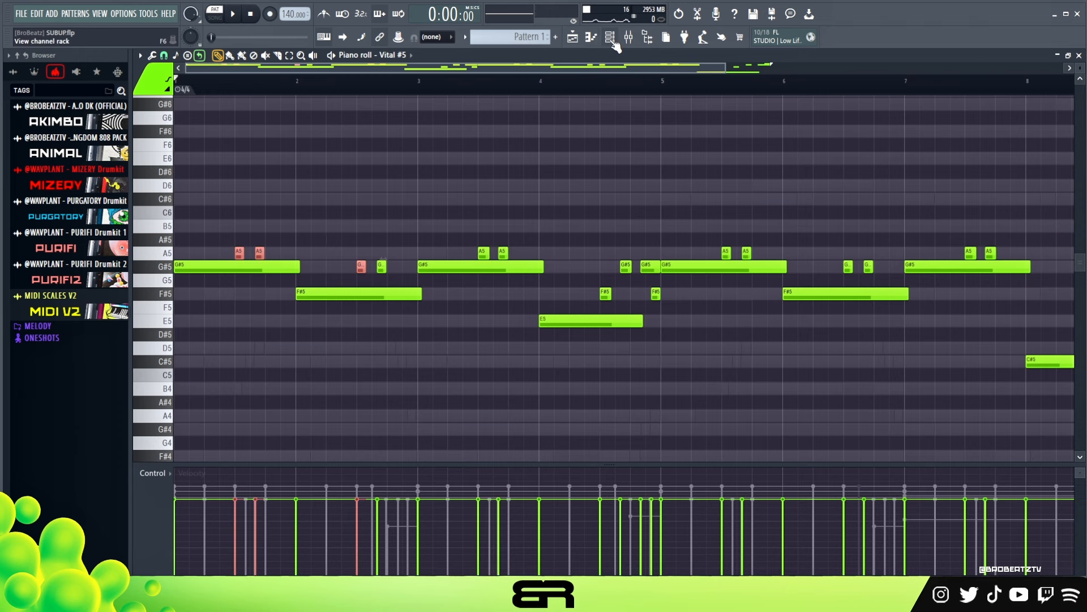
Open the Vital #7 synth with the A lovely lovely workshop preset, audition several notes on it, and close it.
click(610, 38)
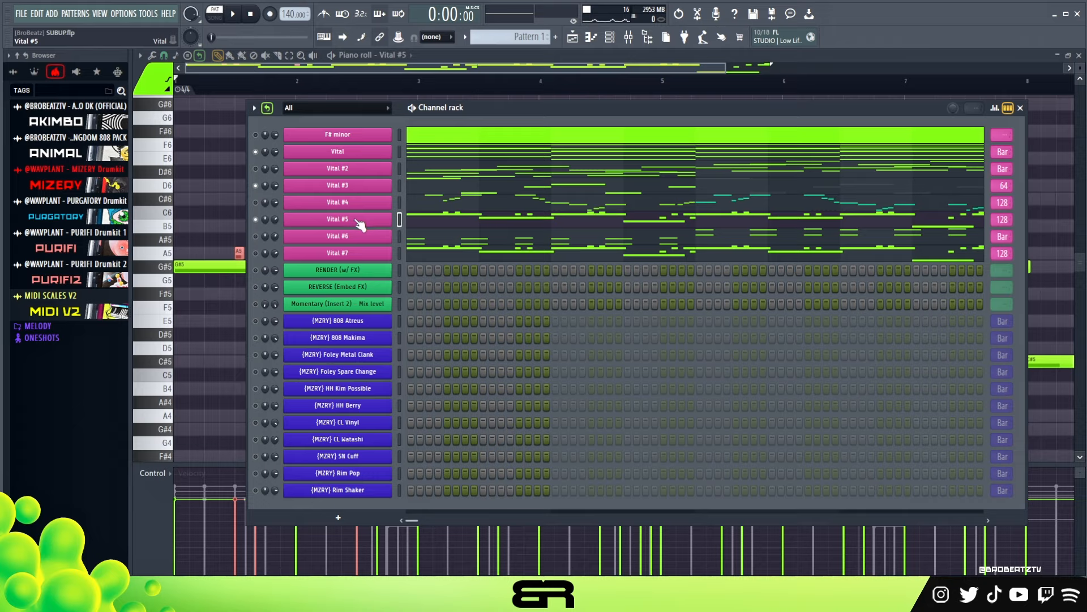
click(337, 253)
key(s)
key(e)
key(g)
key(e)
key(g)
key(e)
key(g)
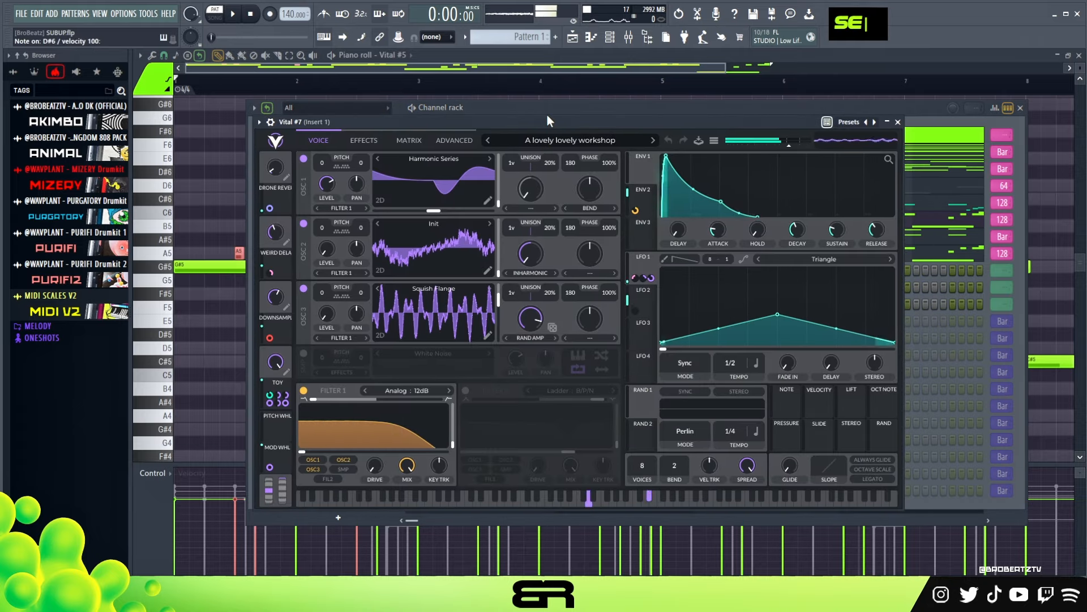
key(e)
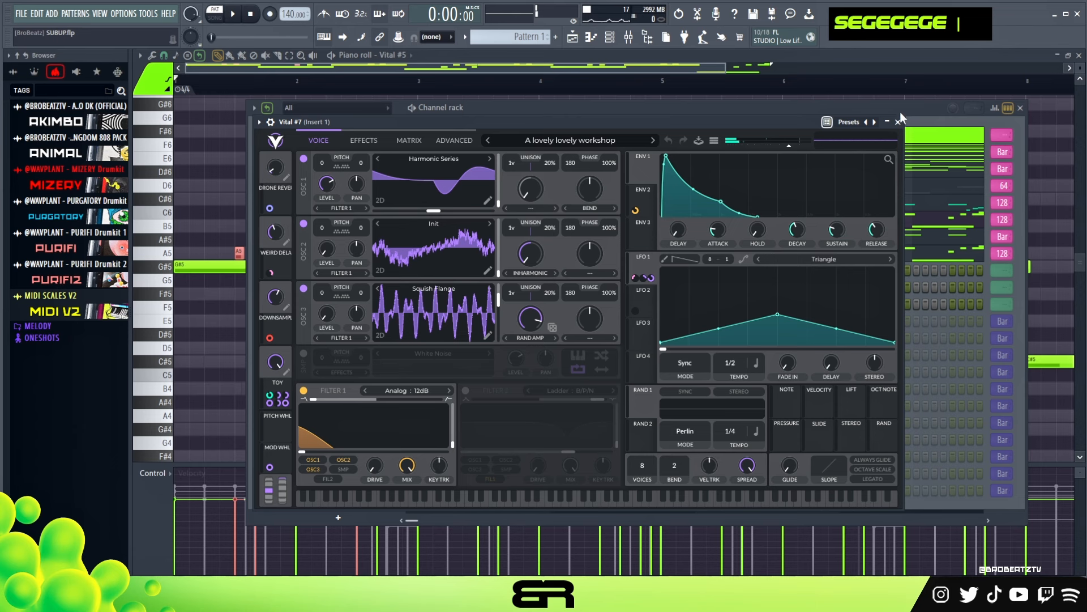
click(897, 121)
Unmute Vital #7 and play the pattern with it alongside Vital, Vital #3 and Vital #5.
double_click(262, 253)
key(space)
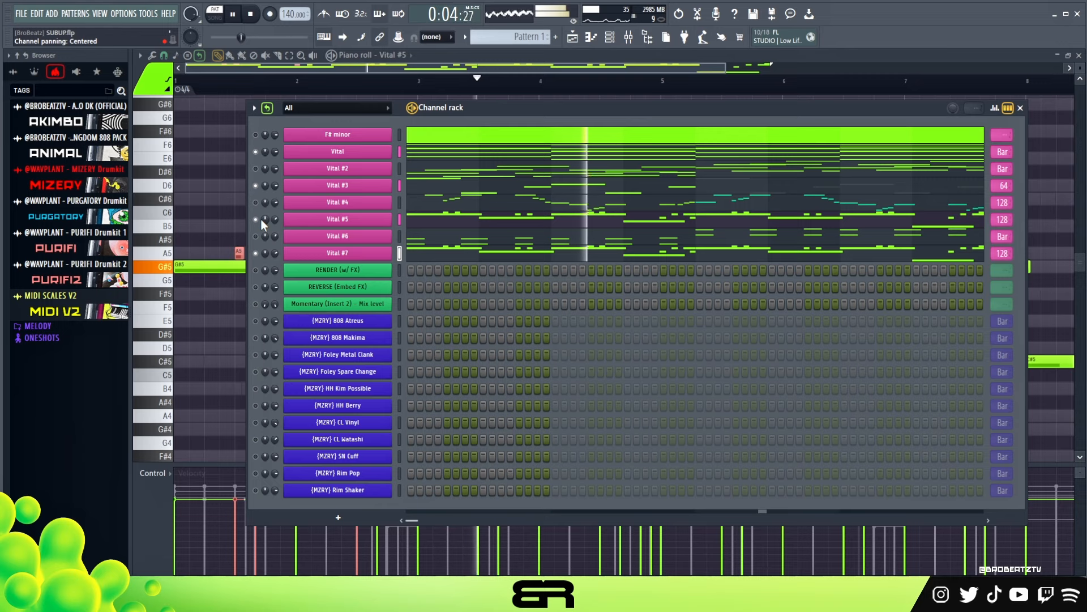
key(space)
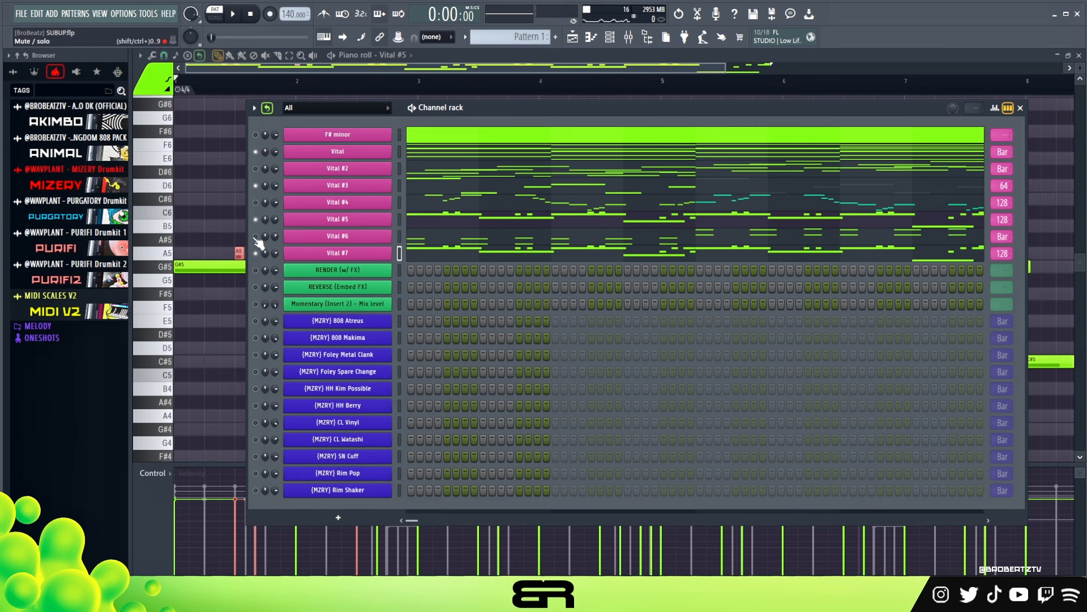
Open the Vital #6 synth with the Memory Leak preset, audition notes on it, and close it.
double_click(367, 239)
drag(593, 107, 593, 105)
key(x)
key(b)
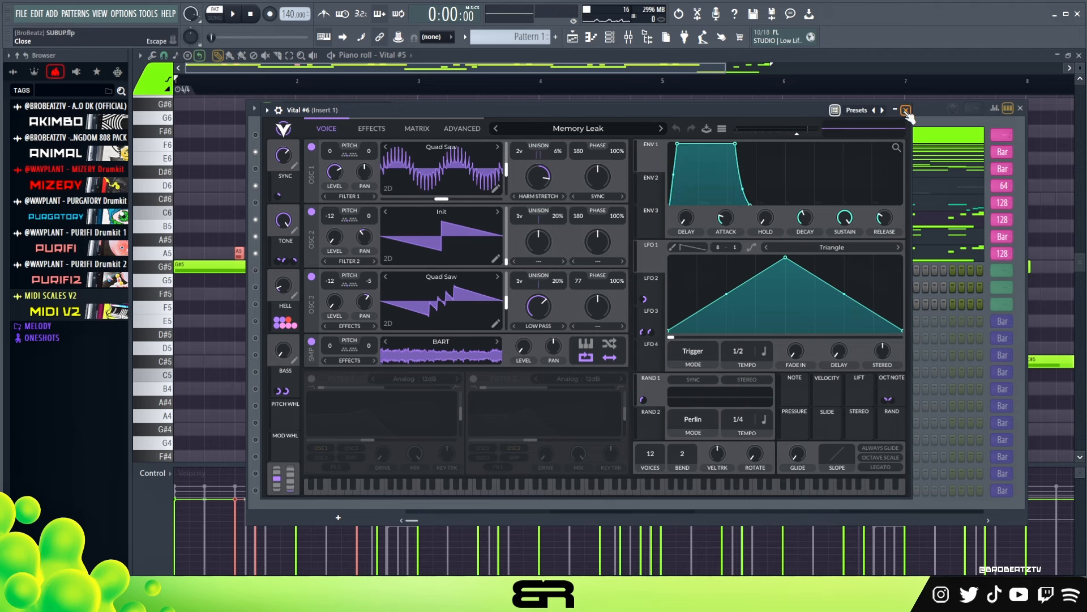
click(905, 110)
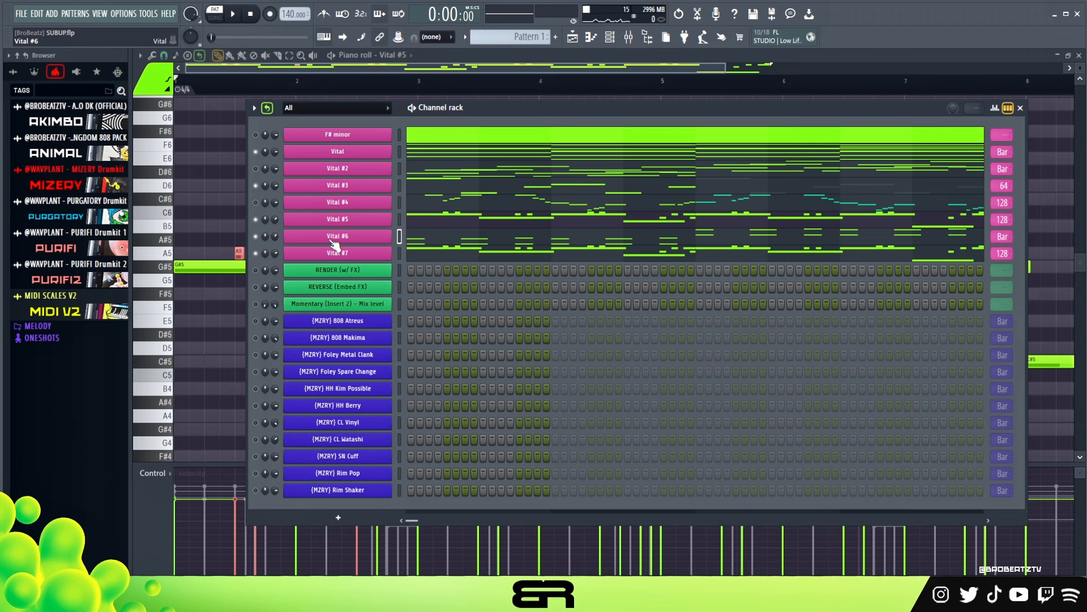
Examine Vital #6's notes across the pattern in the piano roll.
click(468, 240)
scroll(461, 243, down, 3)
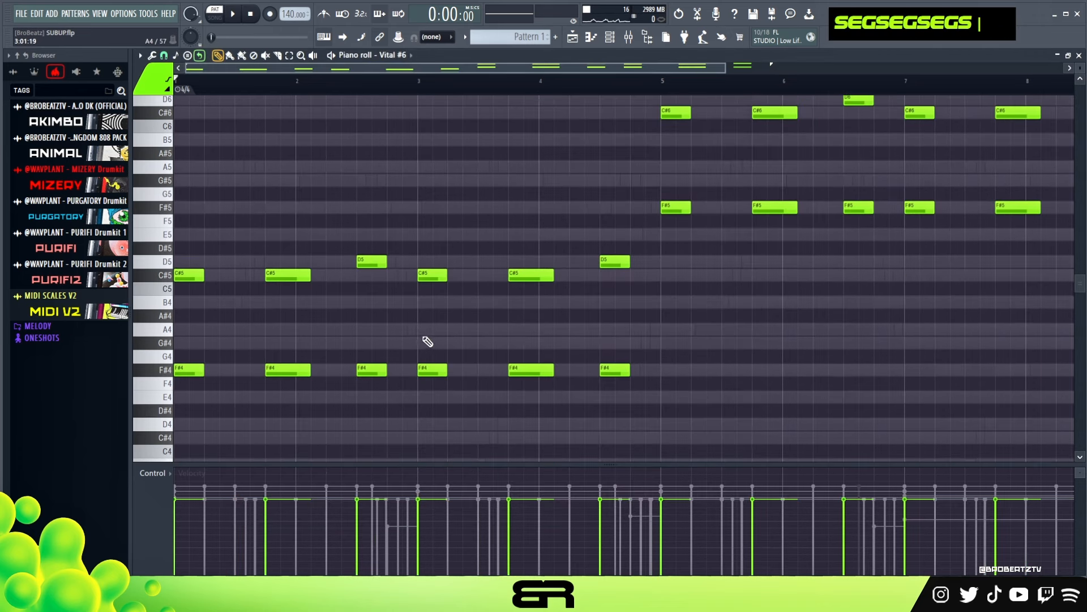
scroll(379, 328, up, 2)
scroll(563, 170, down, 1)
Return to the channel rack and play the pattern with all Vital layers unmuted.
click(610, 38)
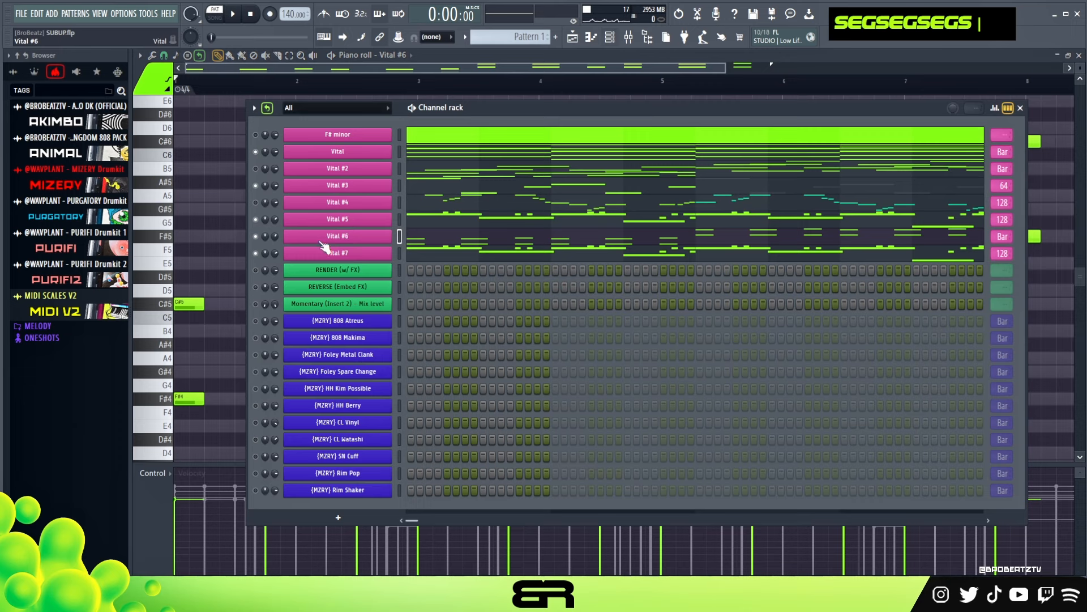
key(space)
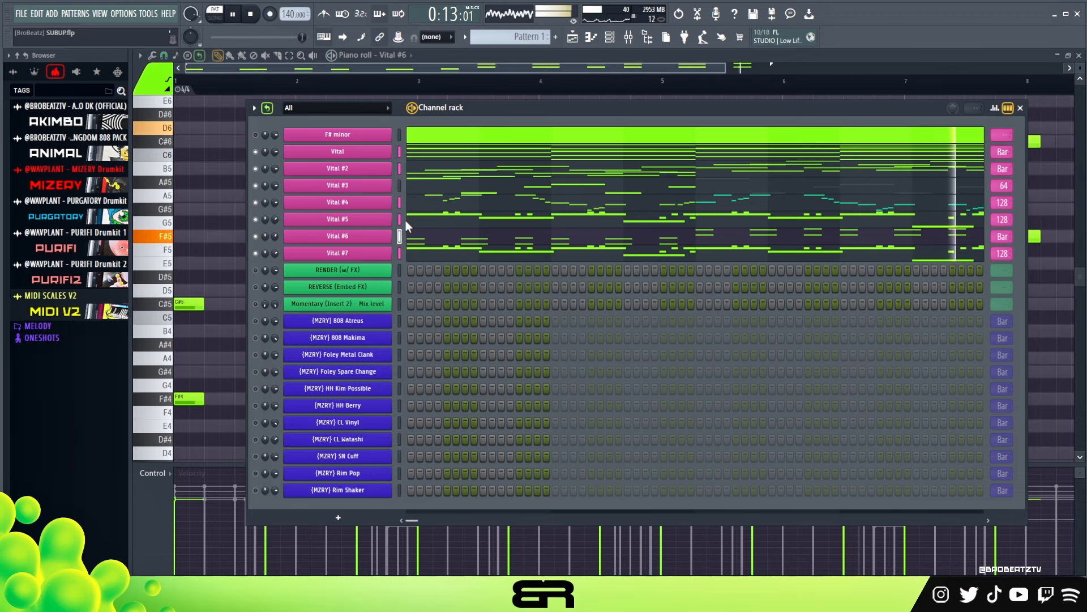
key(space)
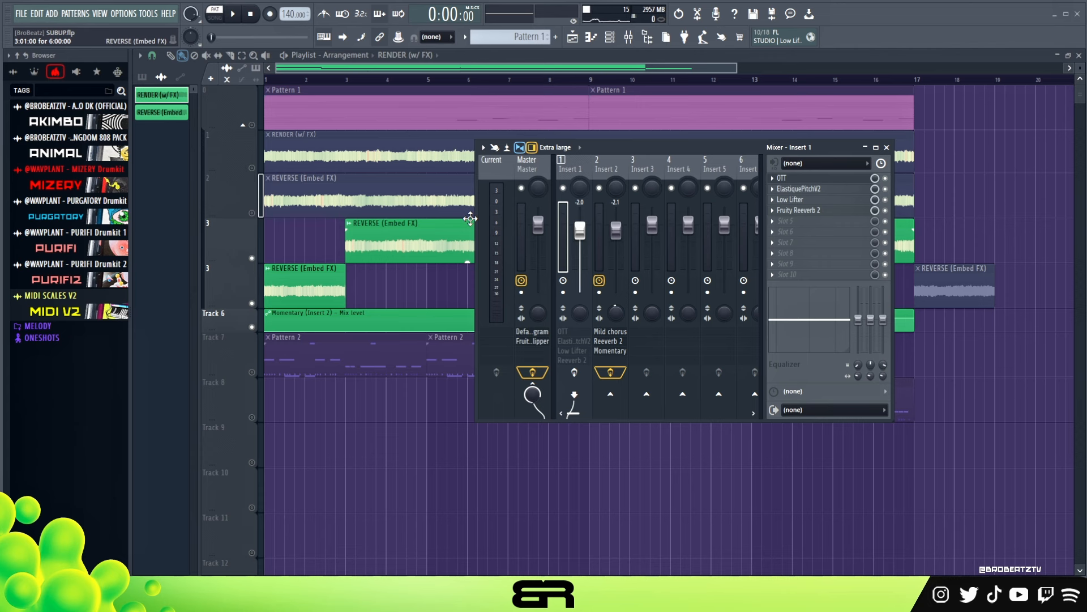
Play the pattern with Insert 1's effects bypassed, and check the Vital layers in the channel rack.
drag(618, 147, 647, 151)
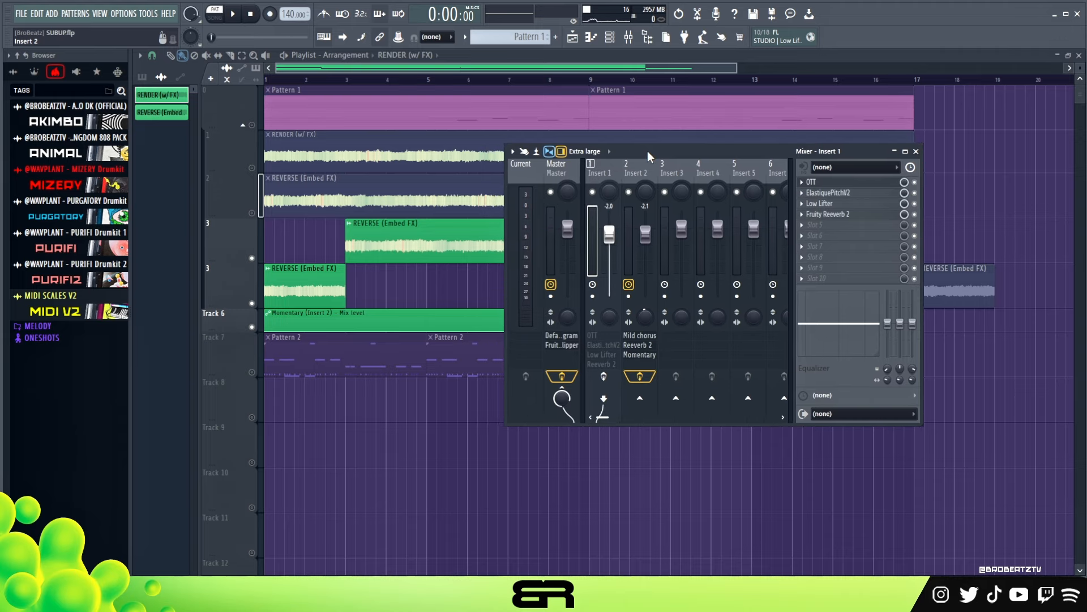
key(space)
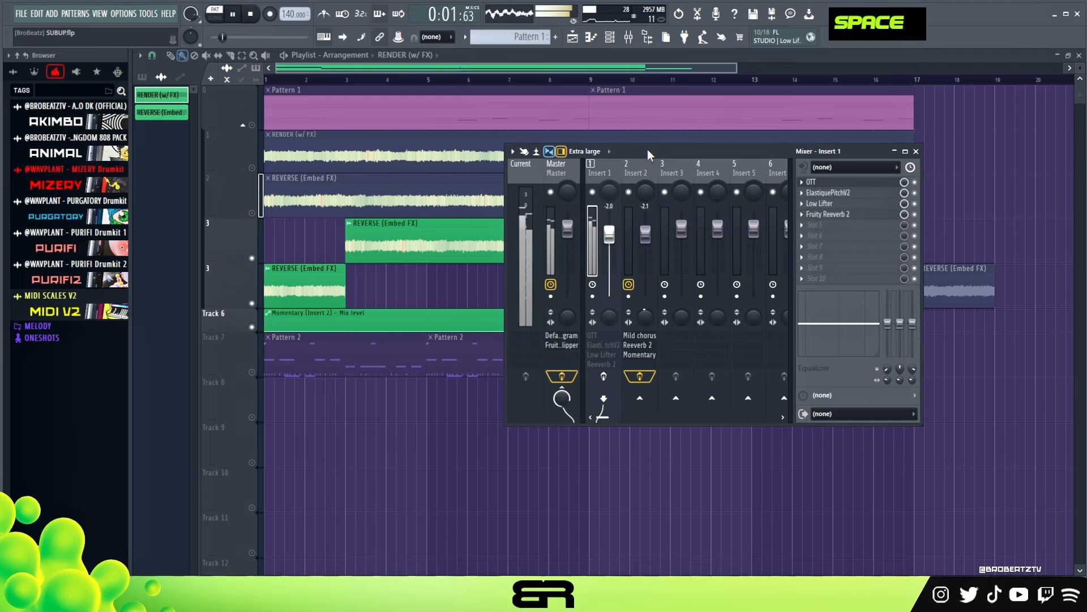
key(space)
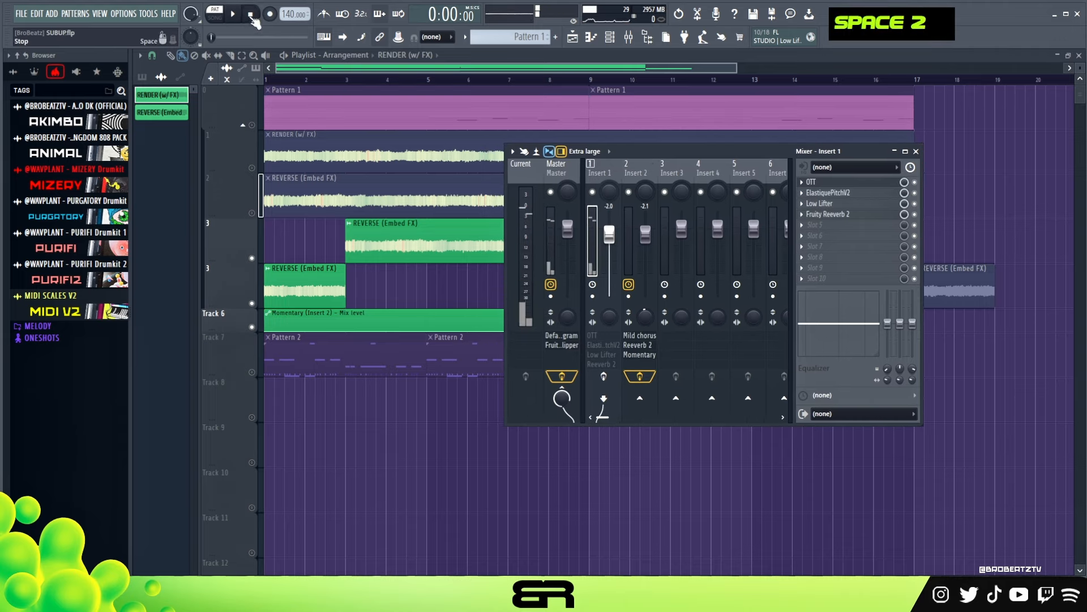
mouse_move(655, 144)
mouse_down()
mouse_move(575, 239)
mouse_move(622, 243)
mouse_move(679, 138)
mouse_move(652, 131)
mouse_up()
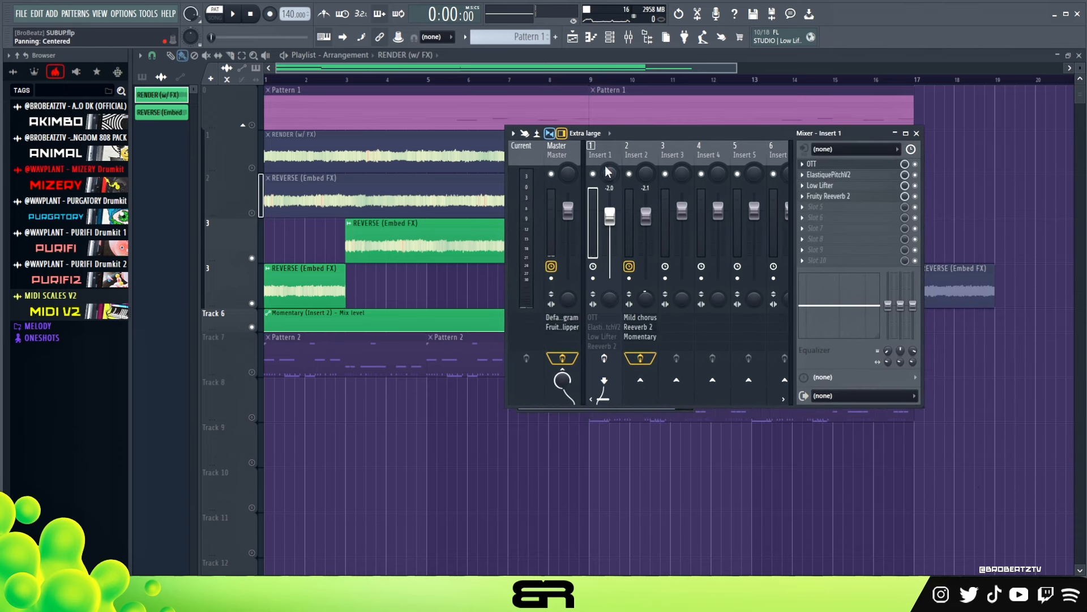
click(610, 37)
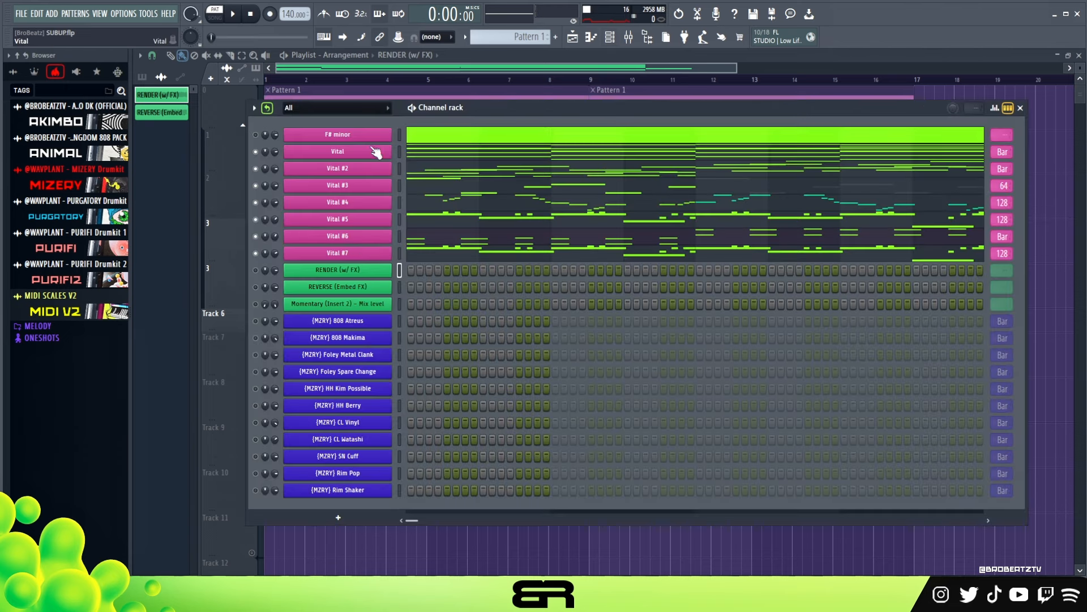
key(F6)
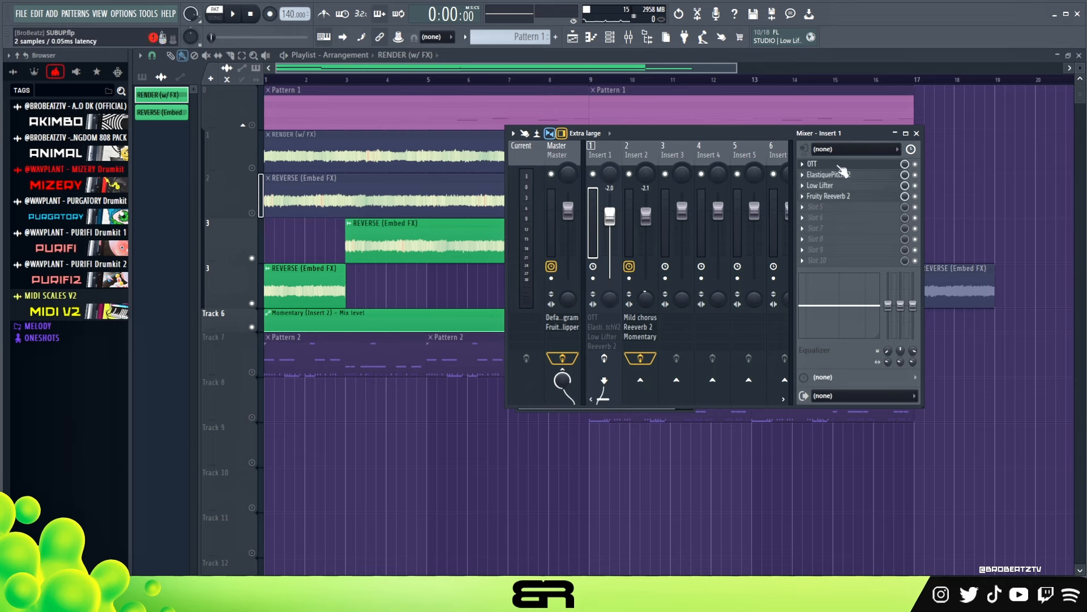
Review the OTT settings on Insert 1, and enable its effects with ElastiquePitchV2, Low Lifter and Fruity Reeverb 2 switched off.
double_click(813, 164)
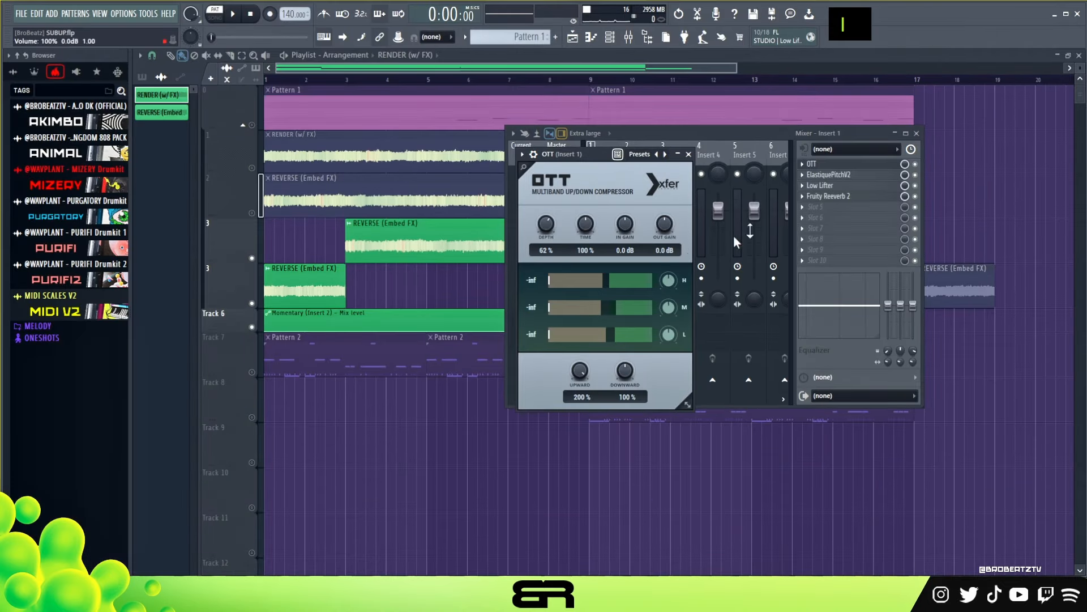
click(767, 128)
click(915, 175)
click(915, 186)
click(915, 196)
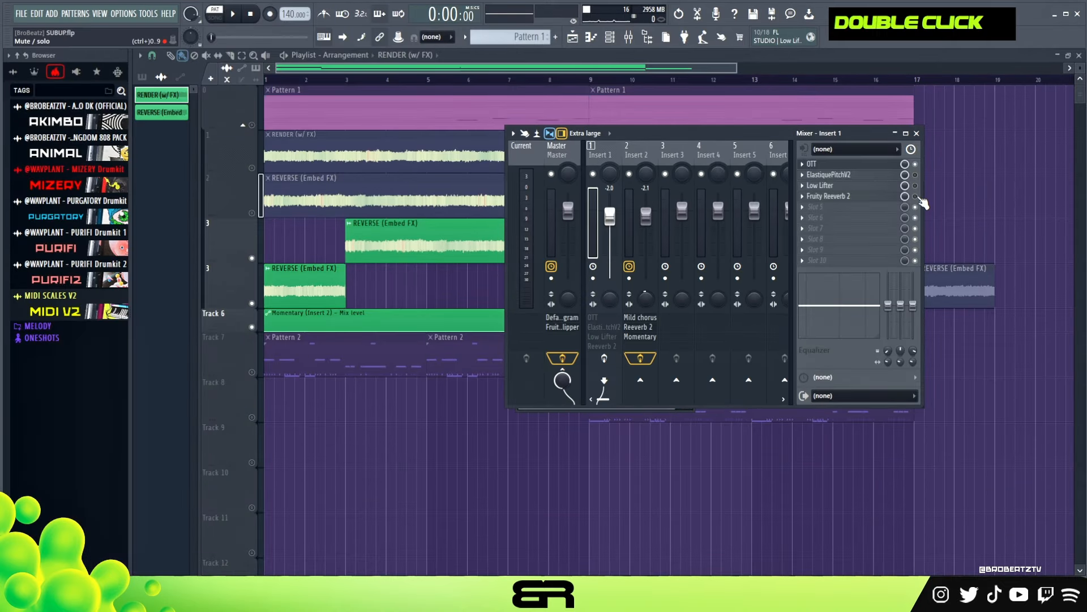
click(604, 359)
Play the pattern while toggling OTT on Insert 1 to compare the sound with and without it.
key(space)
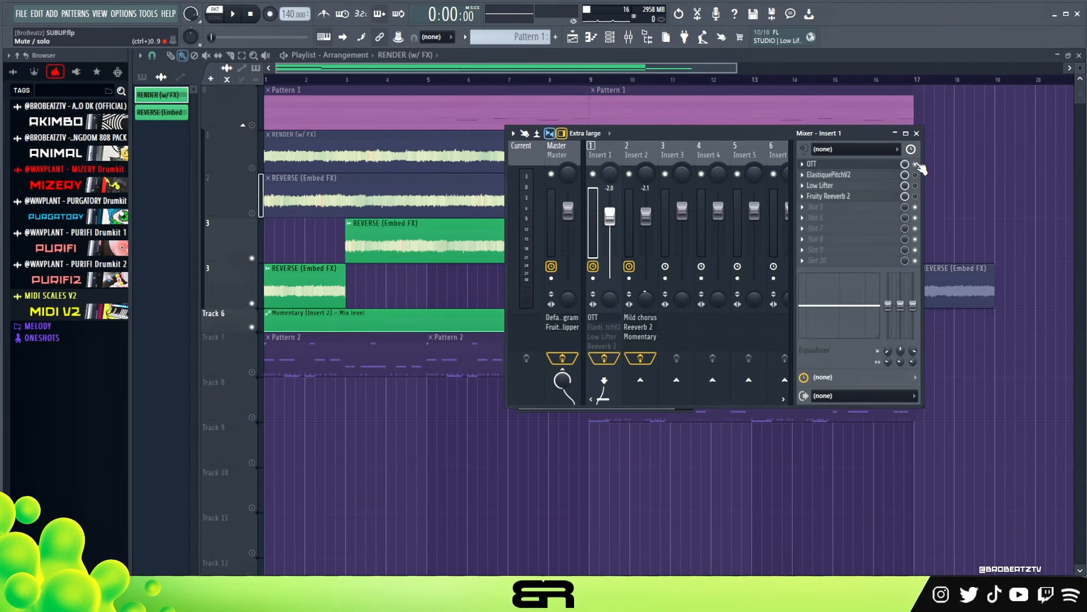
key(space)
key(space)
click(916, 164)
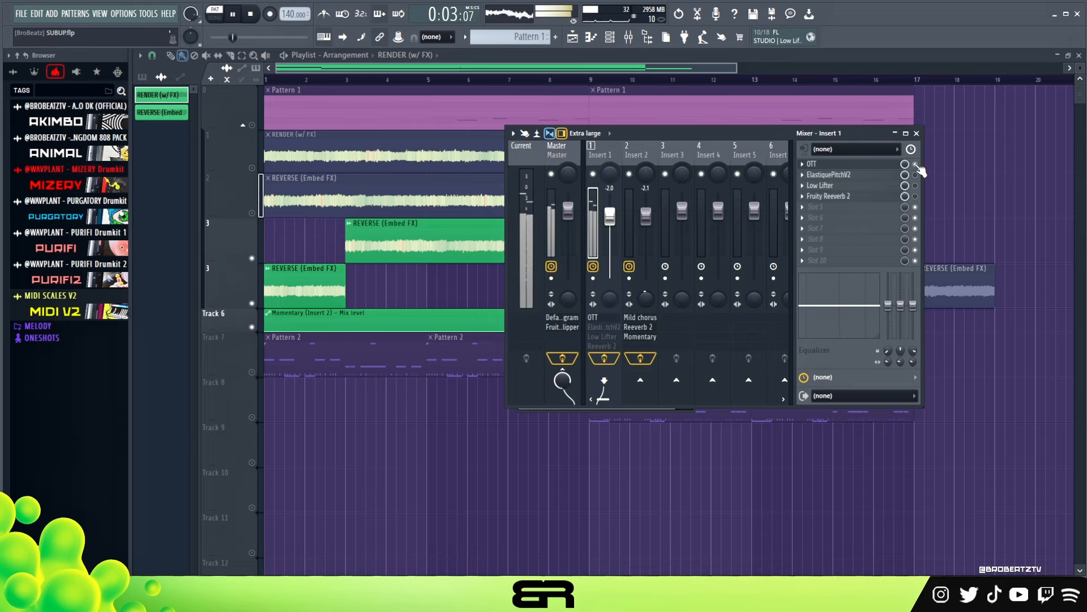
key(space)
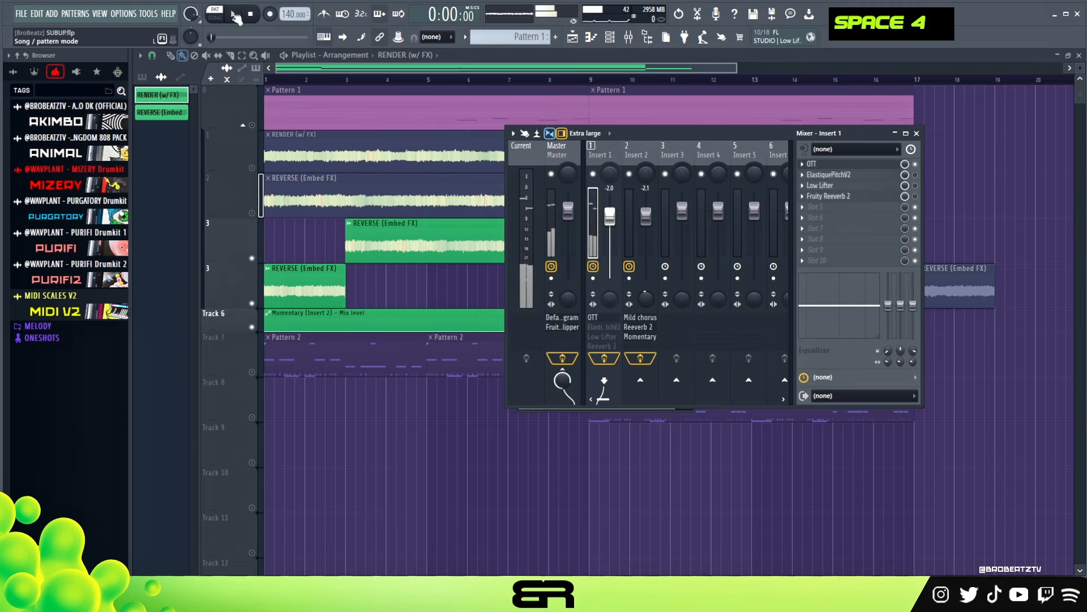
double_click(251, 16)
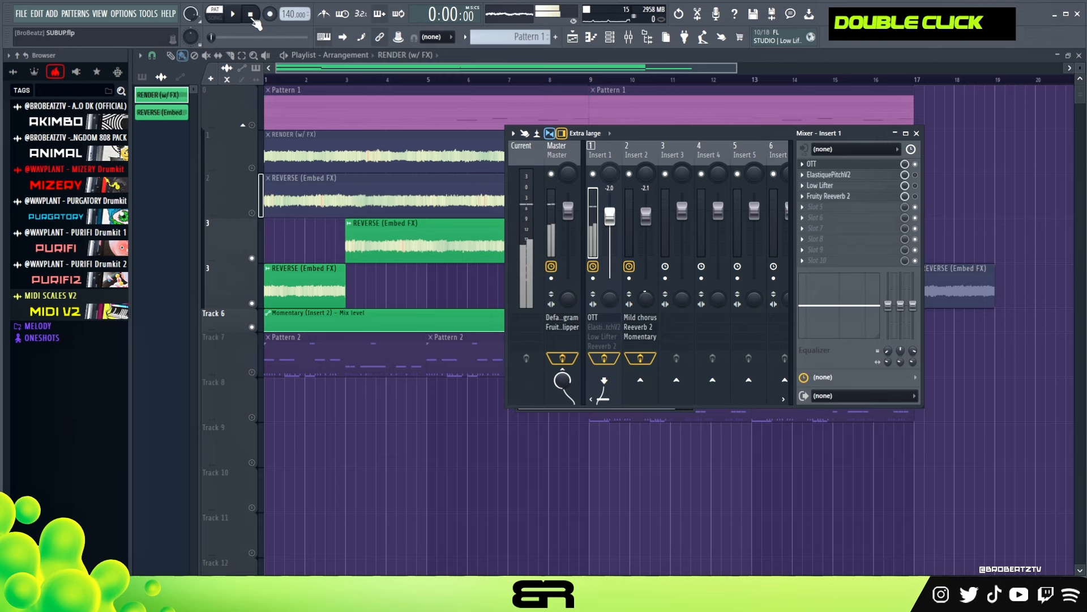
Open ElastiquePitchV2 on Insert 1, examine its pitch and mix settings, and close it.
drag(695, 134, 653, 136)
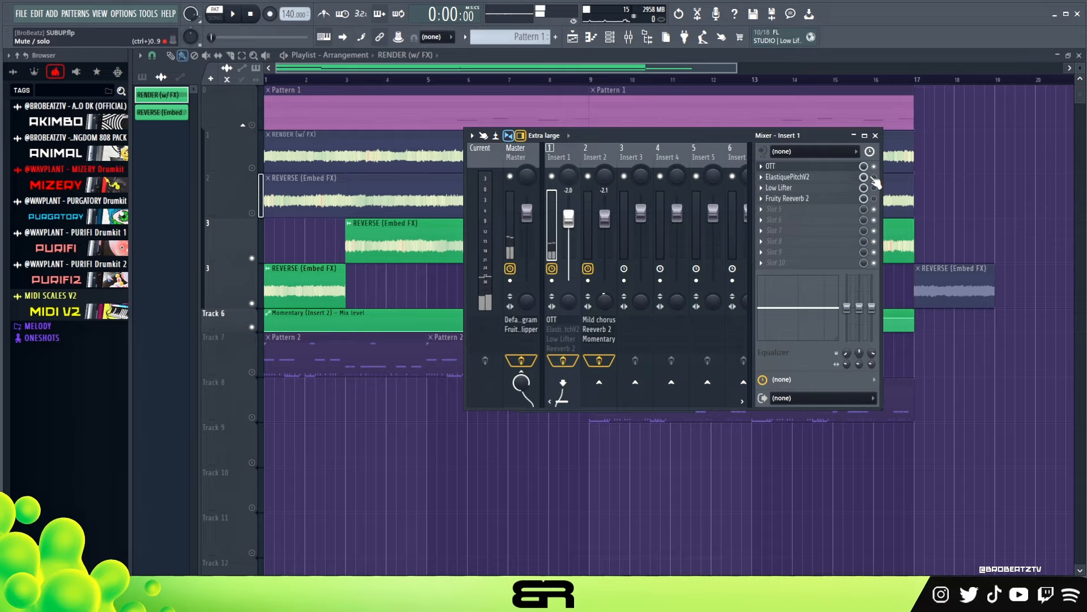
click(827, 177)
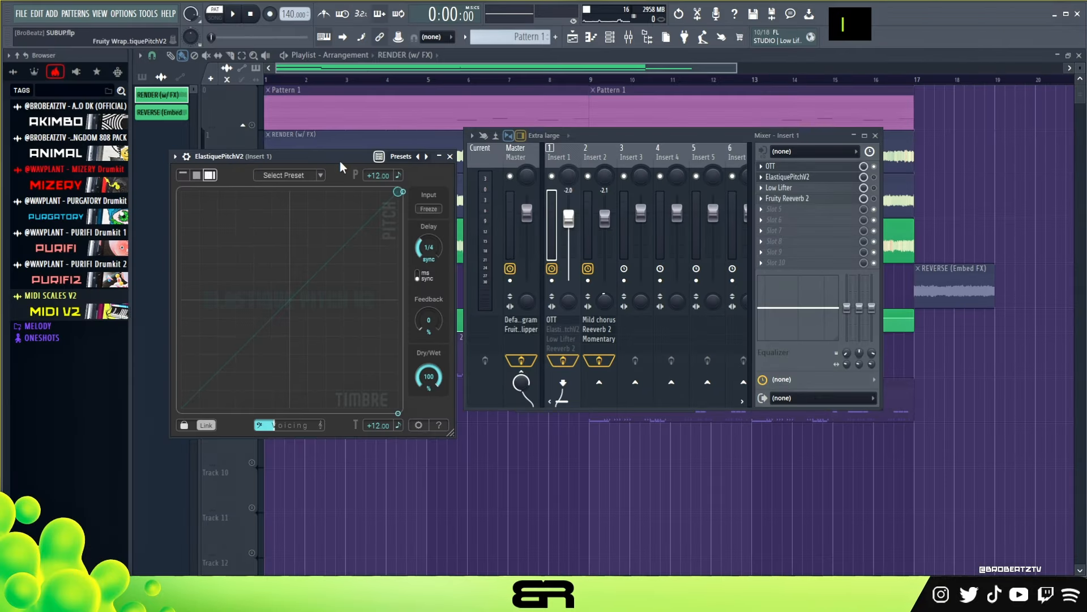
drag(343, 159, 688, 199)
click(795, 200)
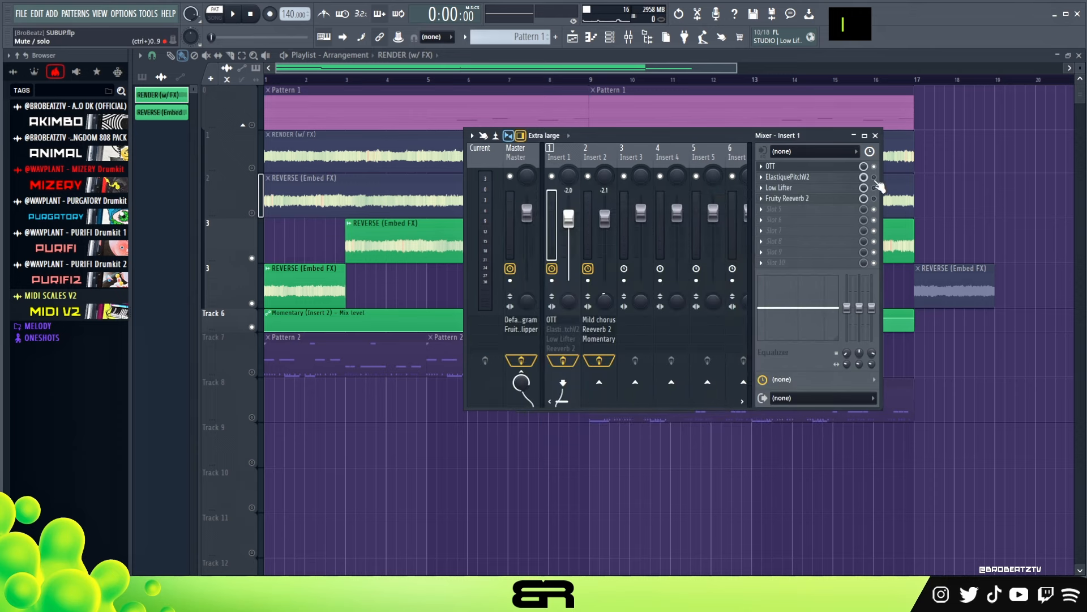
Switch on ElastiquePitchV2, Low Lifter and Fruity Reeverb 2 on Insert 1 while playing the pattern.
key(space)
click(873, 177)
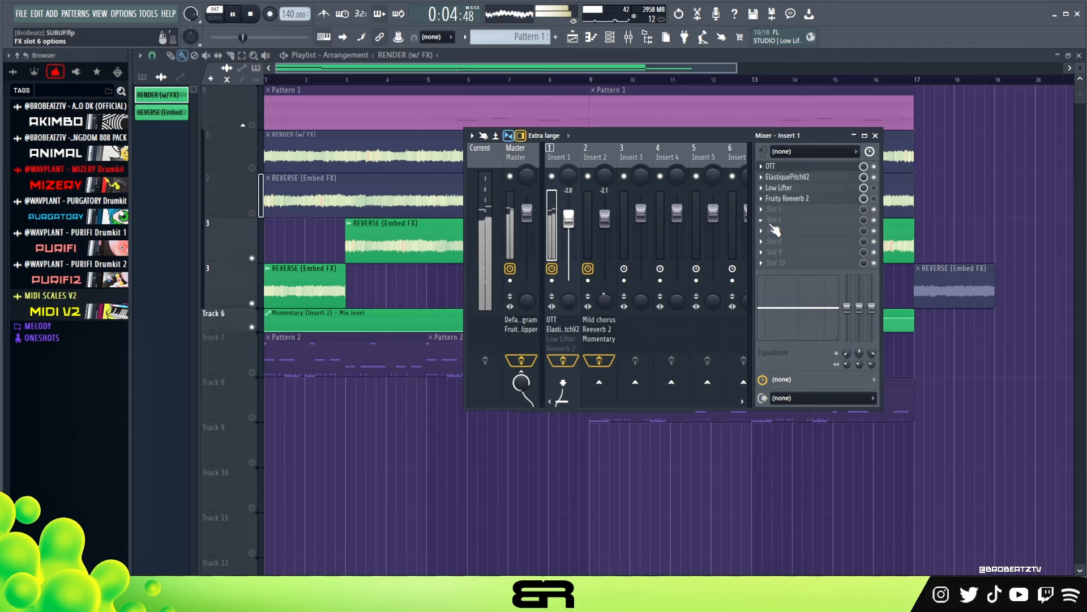
click(874, 187)
click(874, 198)
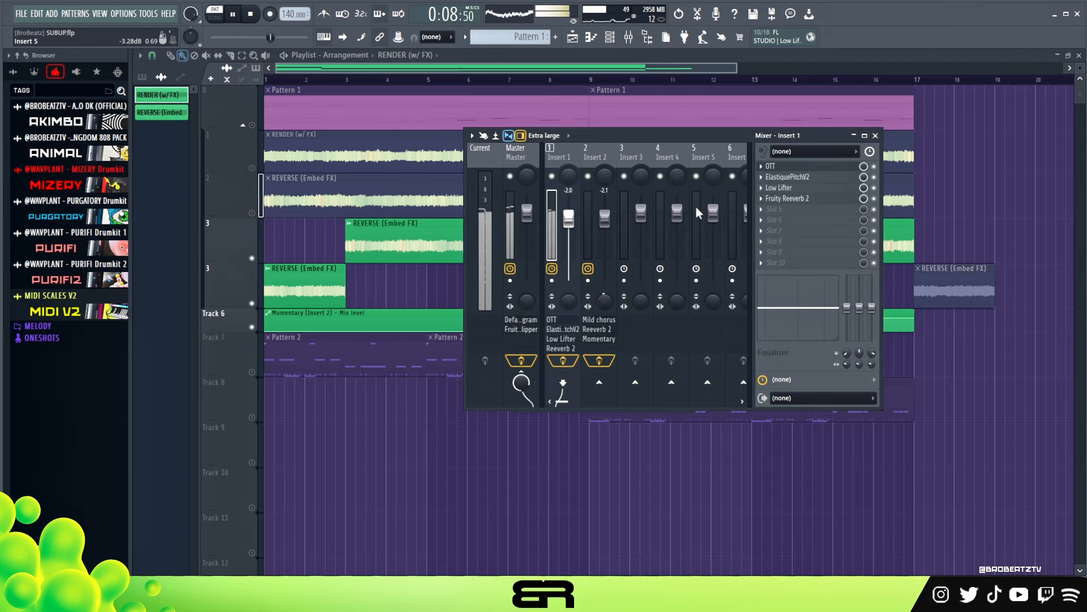
key(space)
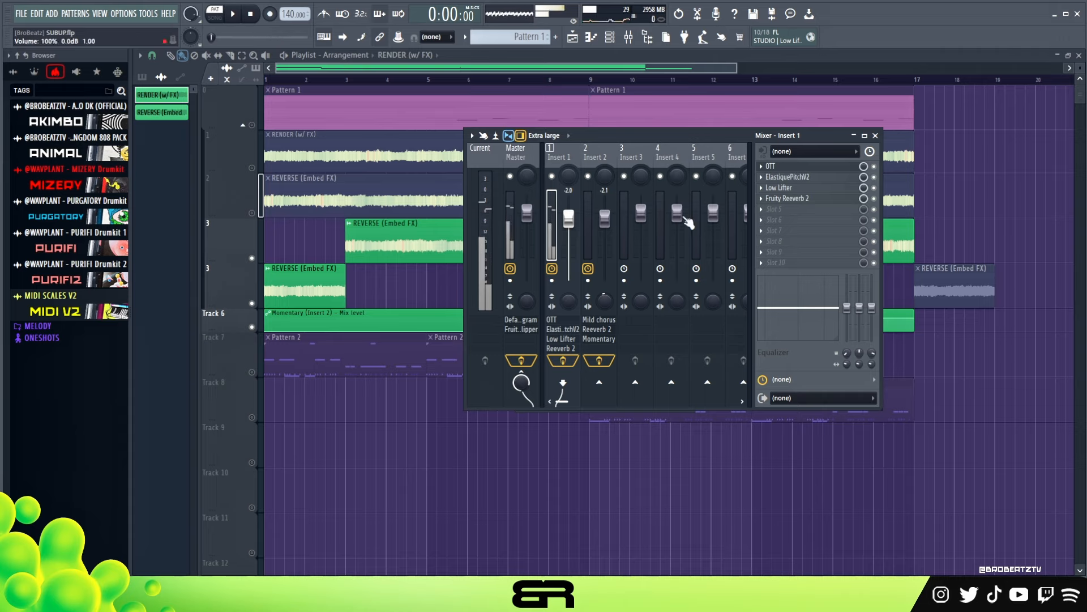
Move the mixer aside to expose the RENDER (w/ FX) and REVERSE (Embed FX) clips in the playlist.
drag(623, 144, 761, 282)
click(688, 154)
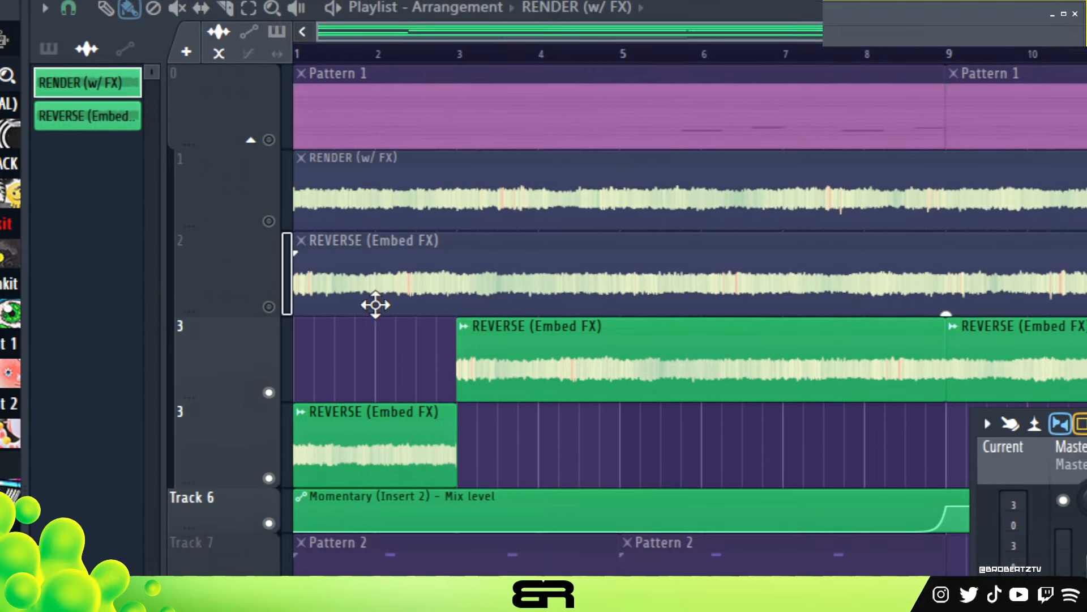
Examine the reverse and time-stretching settings of the REVERSE (Embed FX) clip, and bring up the mixer on Insert 2.
double_click(399, 280)
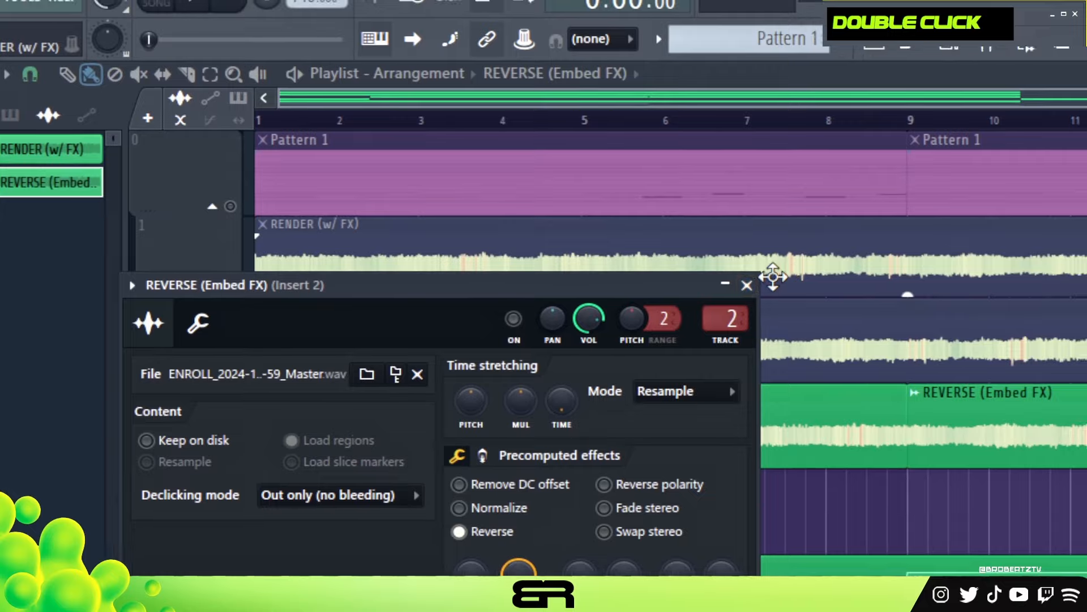
click(785, 217)
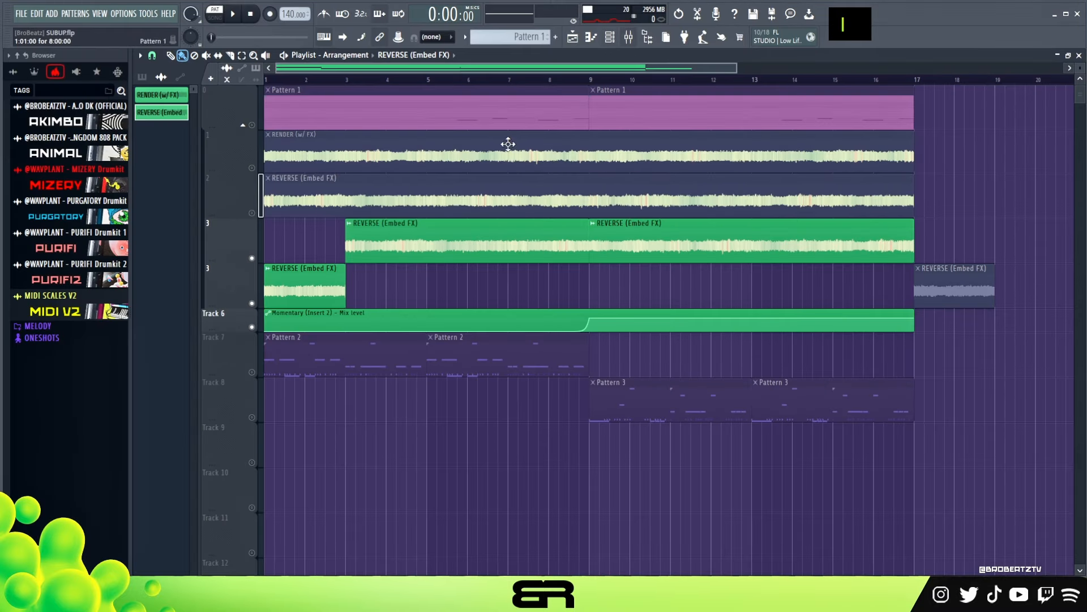
click(629, 37)
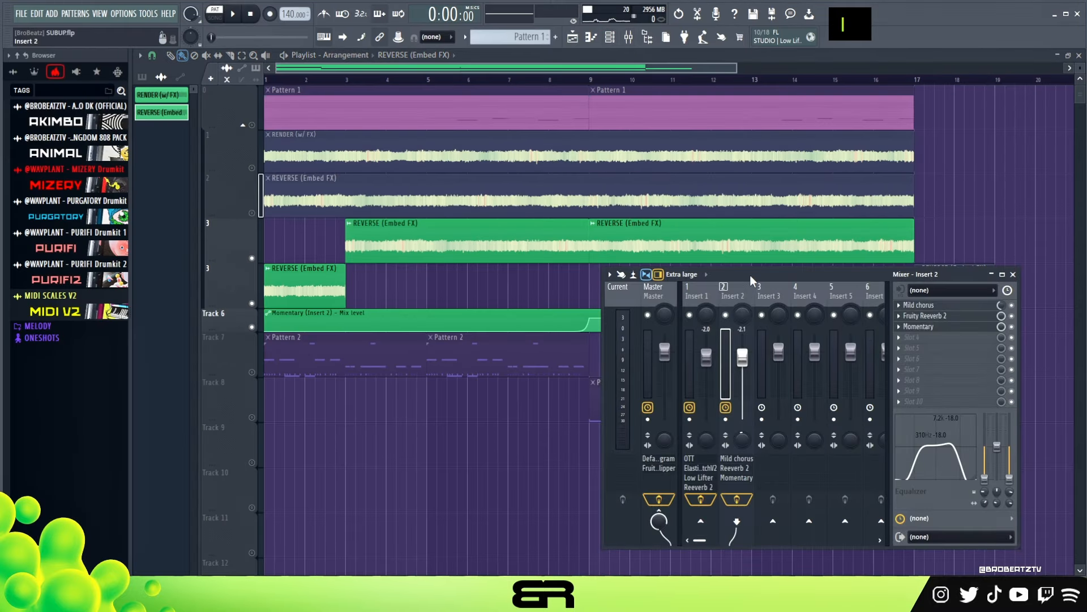
drag(750, 274, 675, 144)
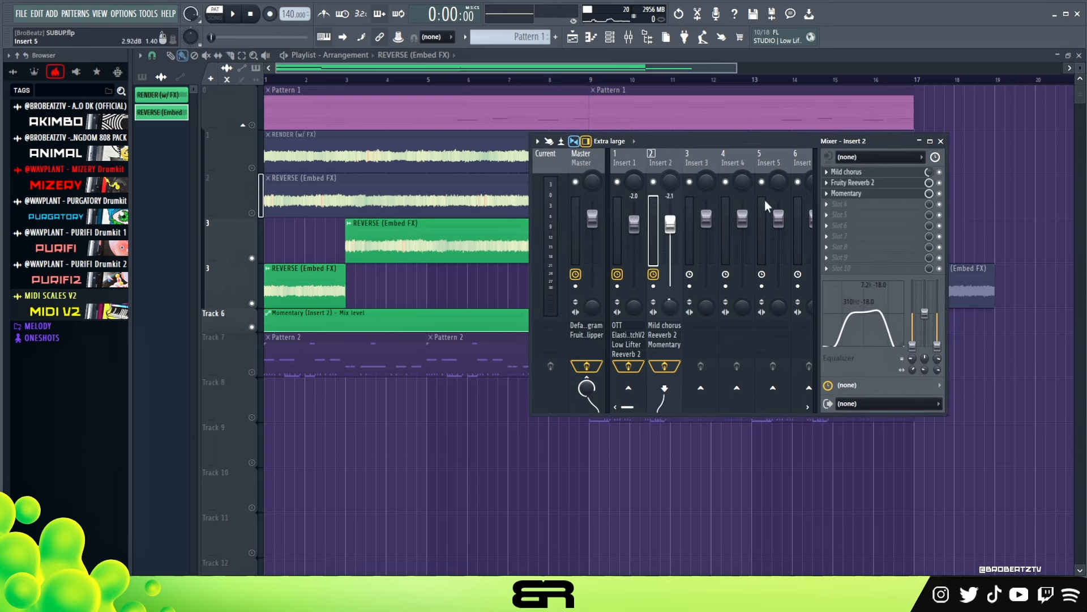
drag(769, 140, 821, 144)
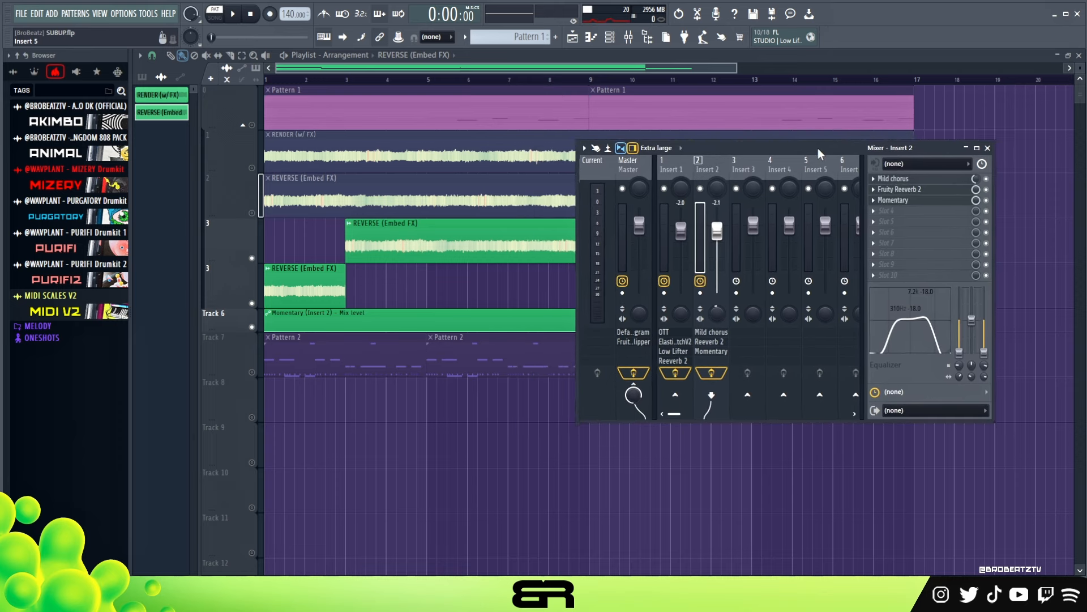
Review the Mild chorus, Fruity Reeverb 2 and Momentary effects on Insert 2, including Momentary's 1/2 Speed time setting.
double_click(900, 176)
click(914, 176)
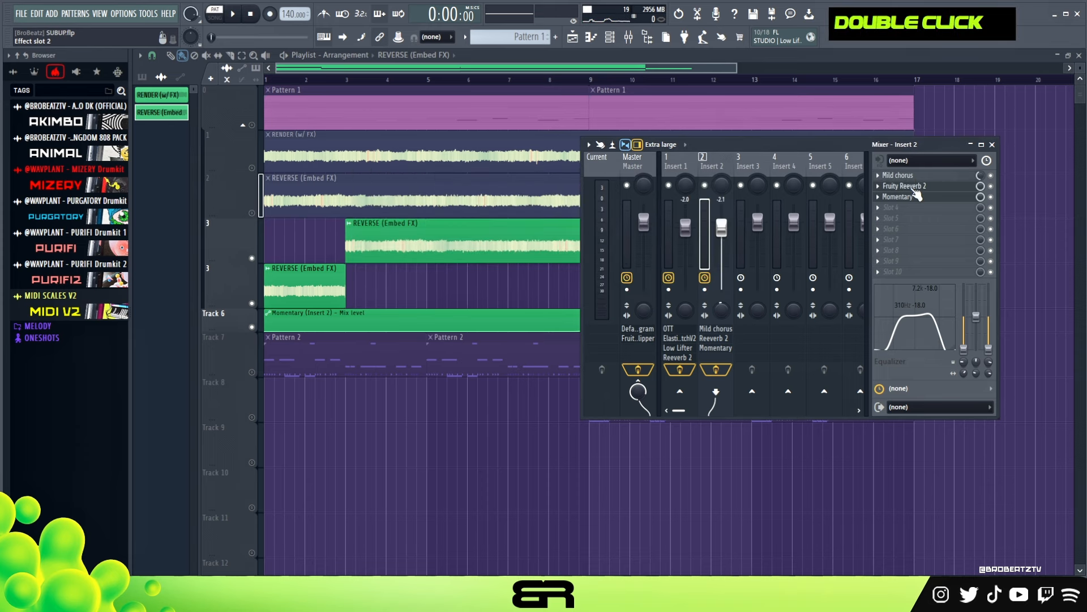
click(913, 188)
click(914, 188)
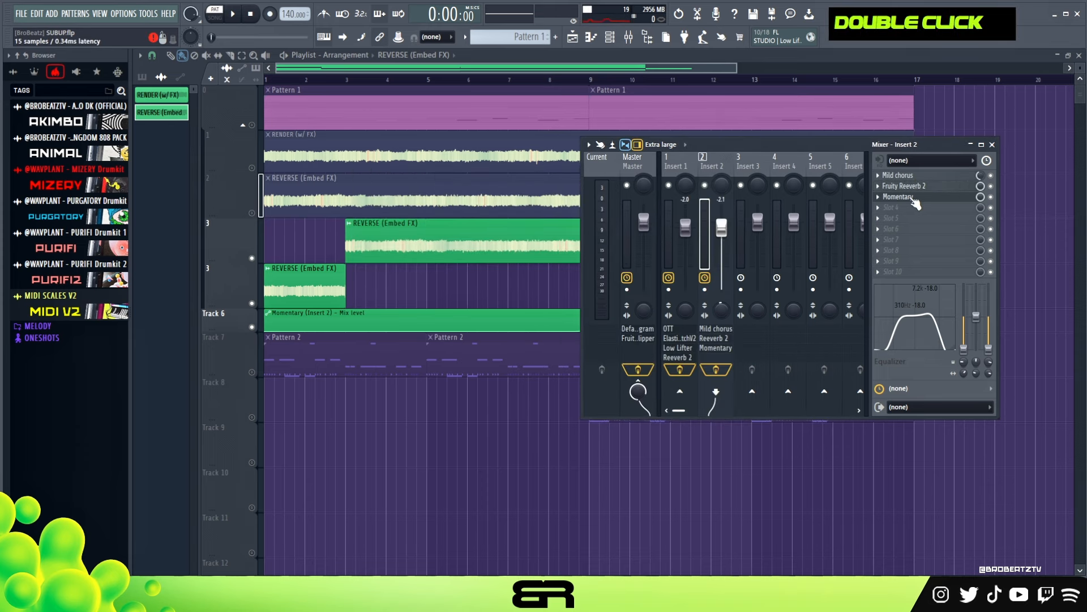
click(913, 197)
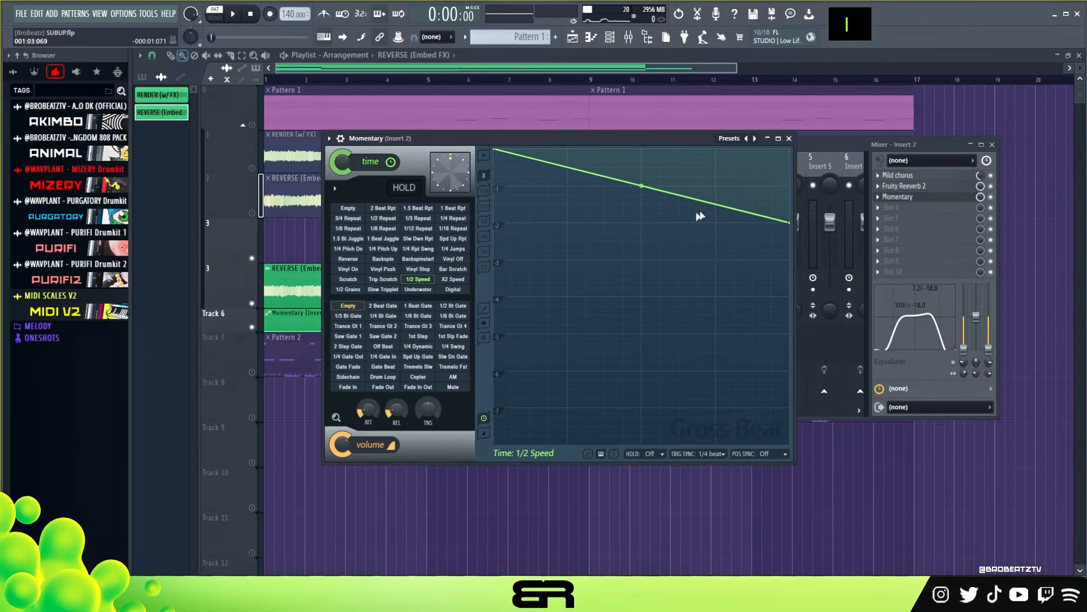
click(789, 138)
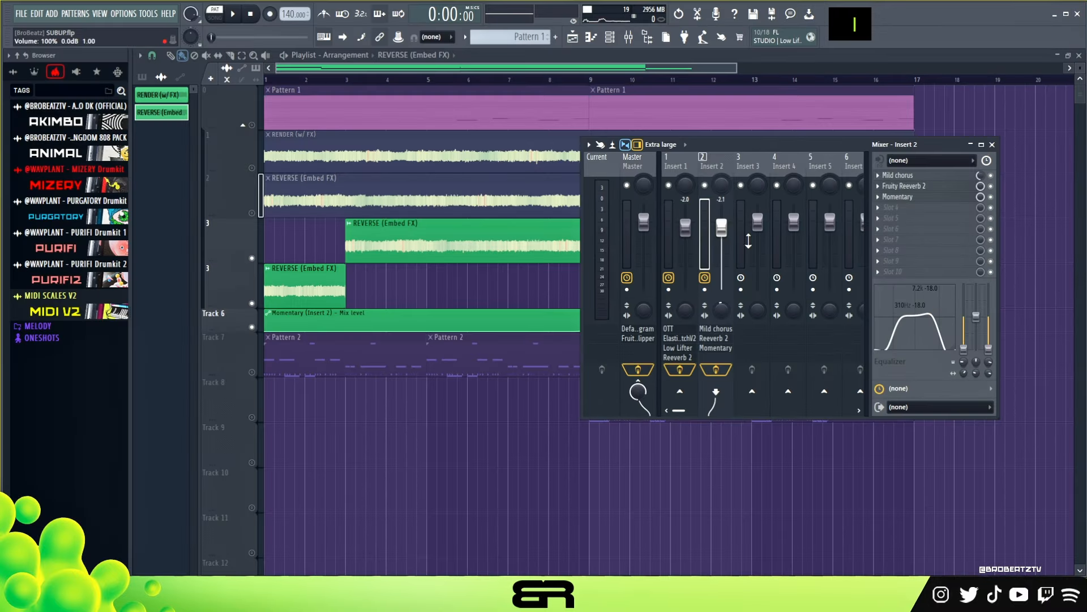
Play the arrangement in song mode, examining the Insert 2 mixer track, the REVERSE (Embed FX) clips and the Momentary mix automation.
click(615, 44)
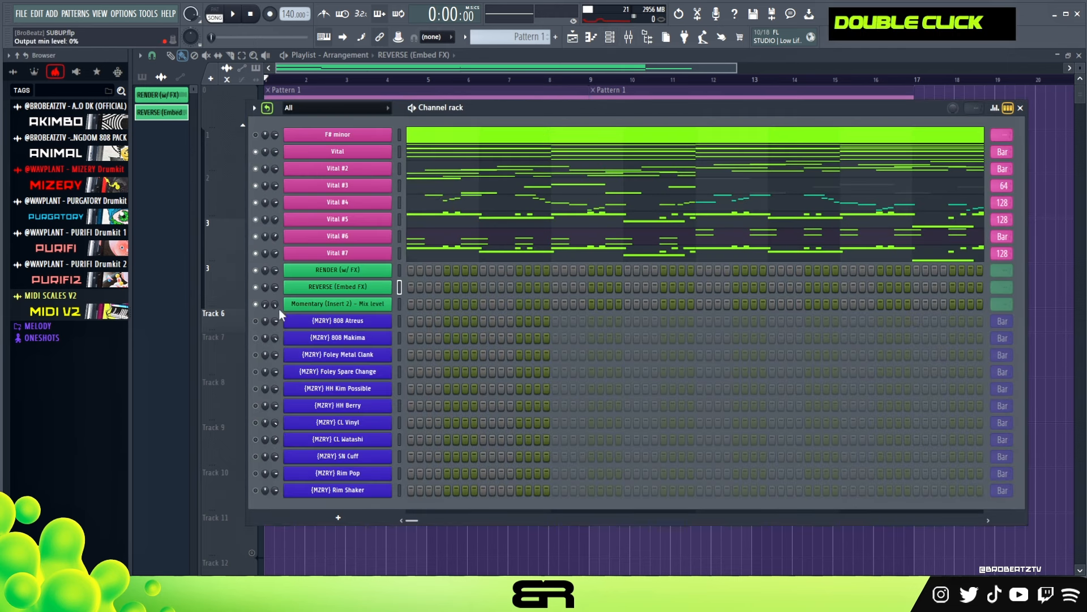
right_click(553, 562)
key(space)
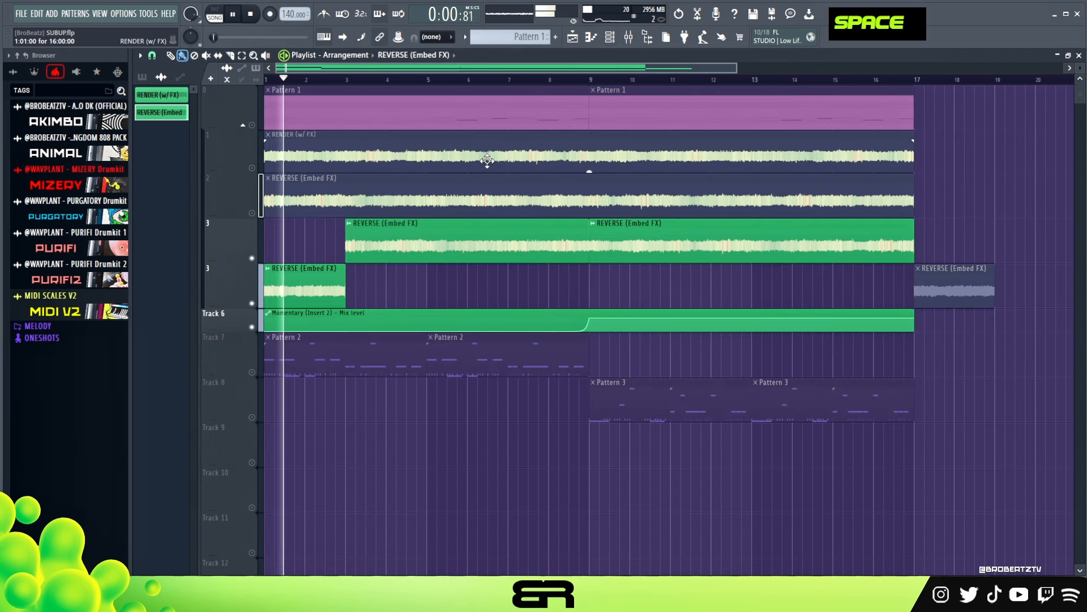
click(629, 37)
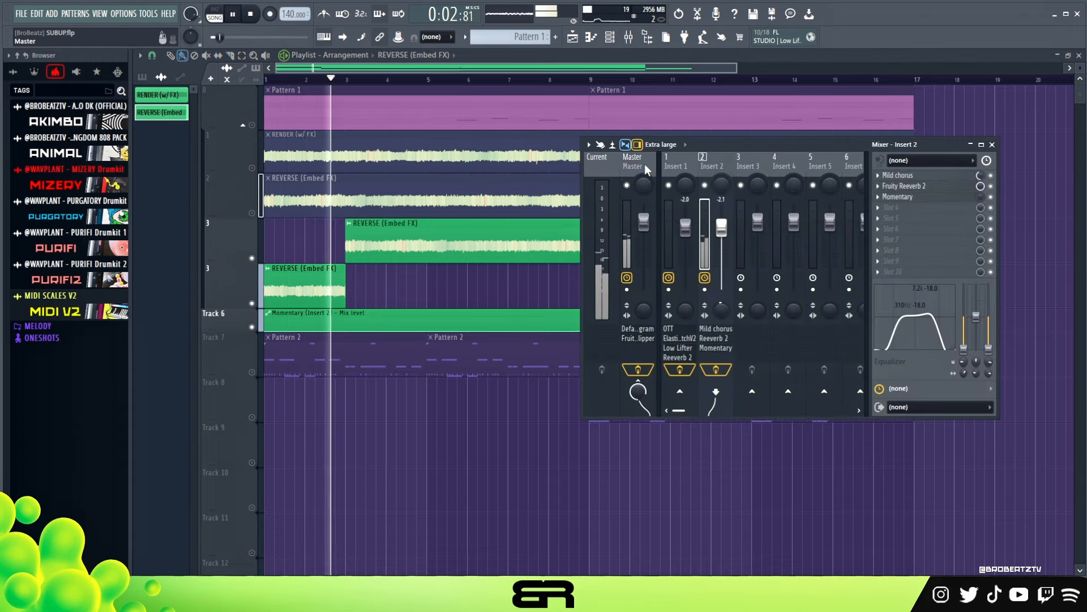
drag(715, 146, 739, 169)
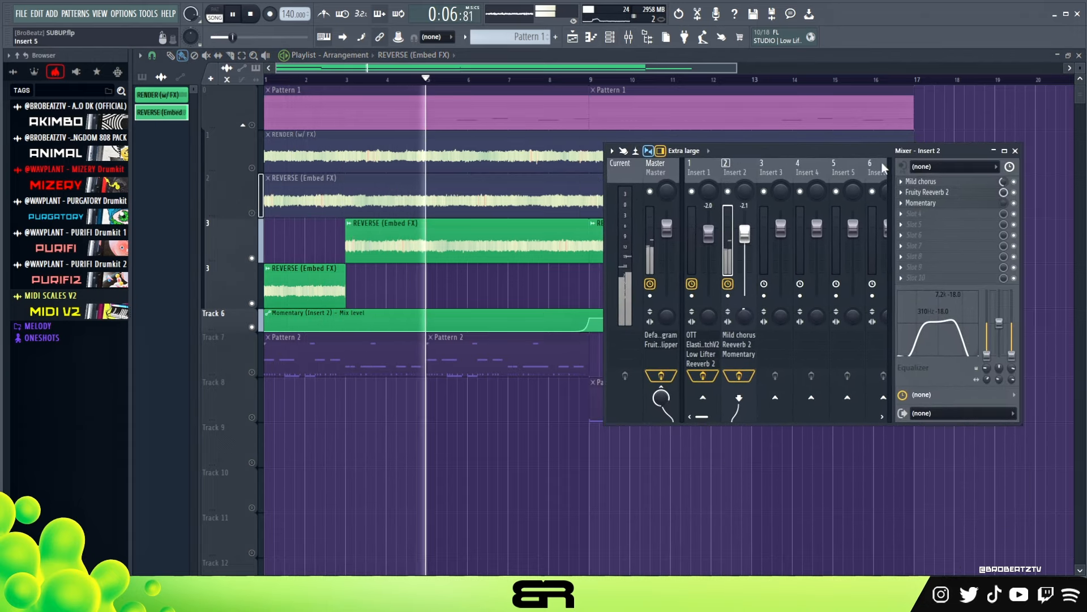
click(1015, 150)
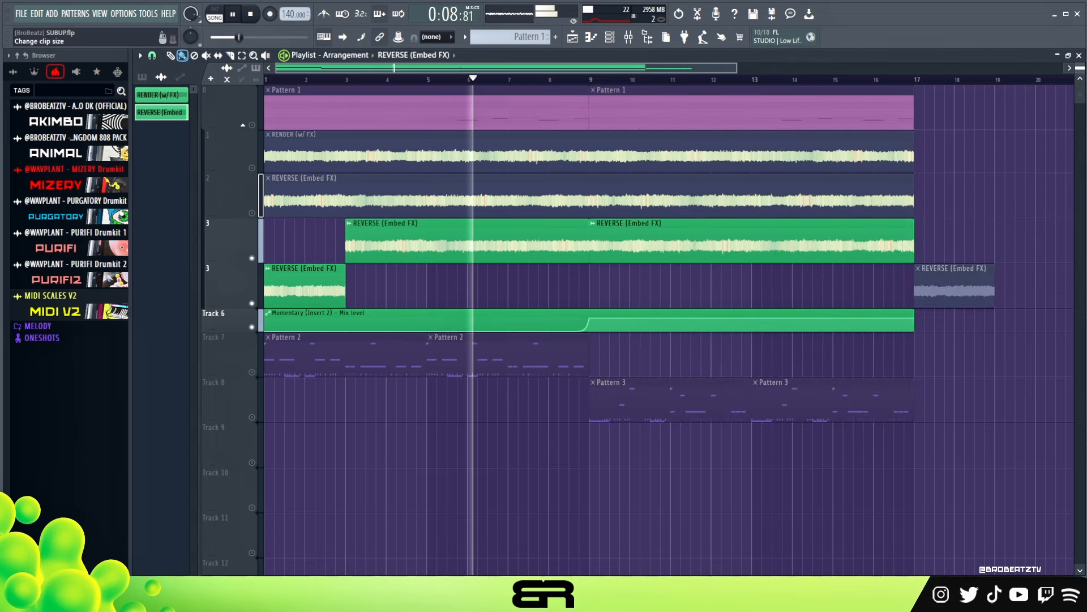
scroll(1050, 101, up, 2)
scroll(971, 170, down, 2)
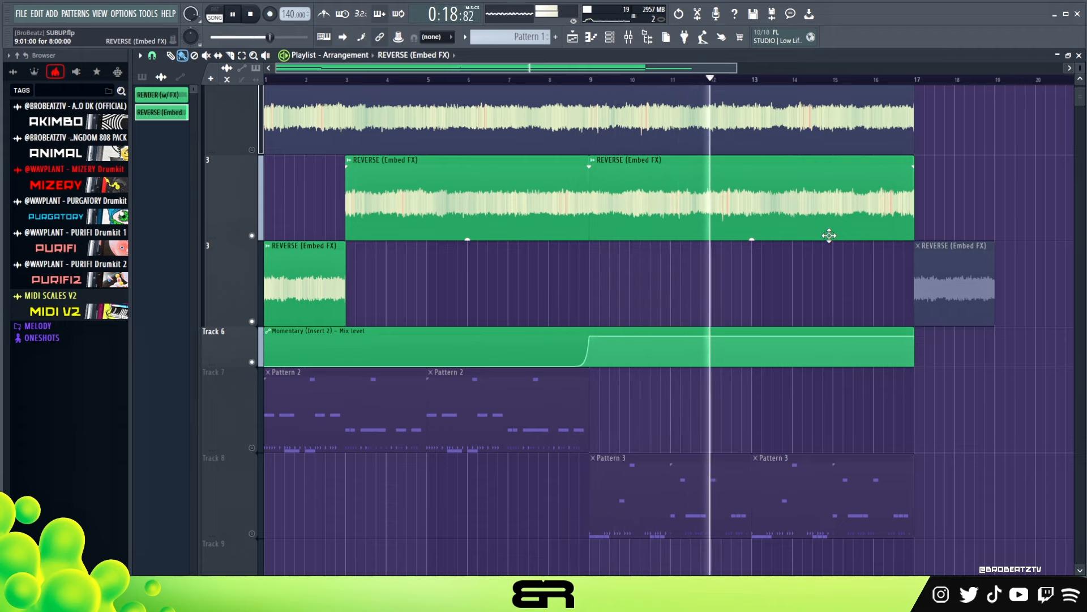
key(space)
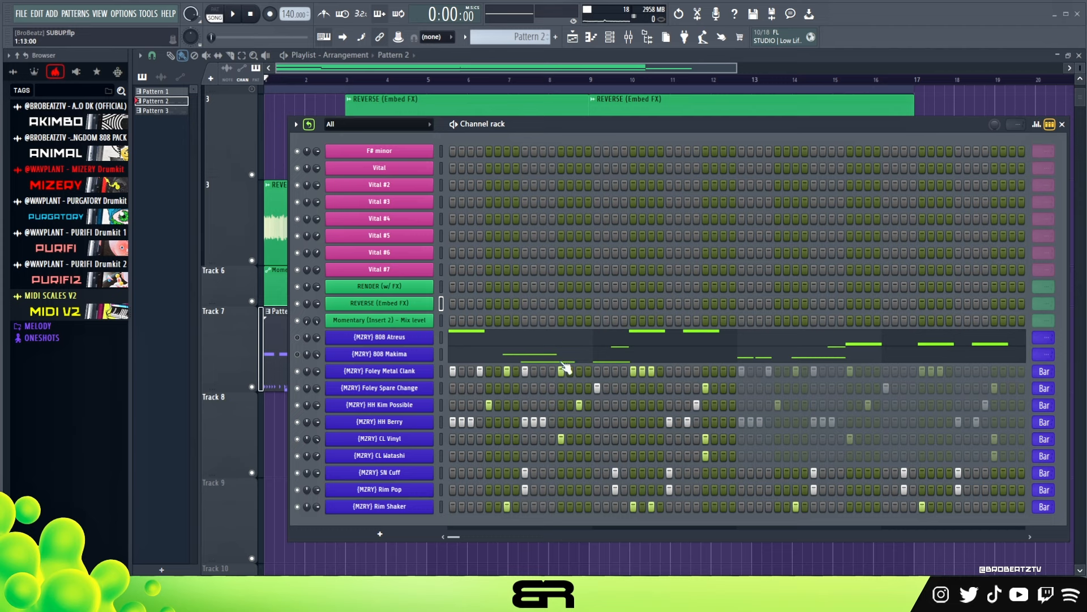
Clone the {MZRY} Rim Shaker channel in Pattern 2 and fill each 2 steps on the copy.
drag(484, 124, 468, 71)
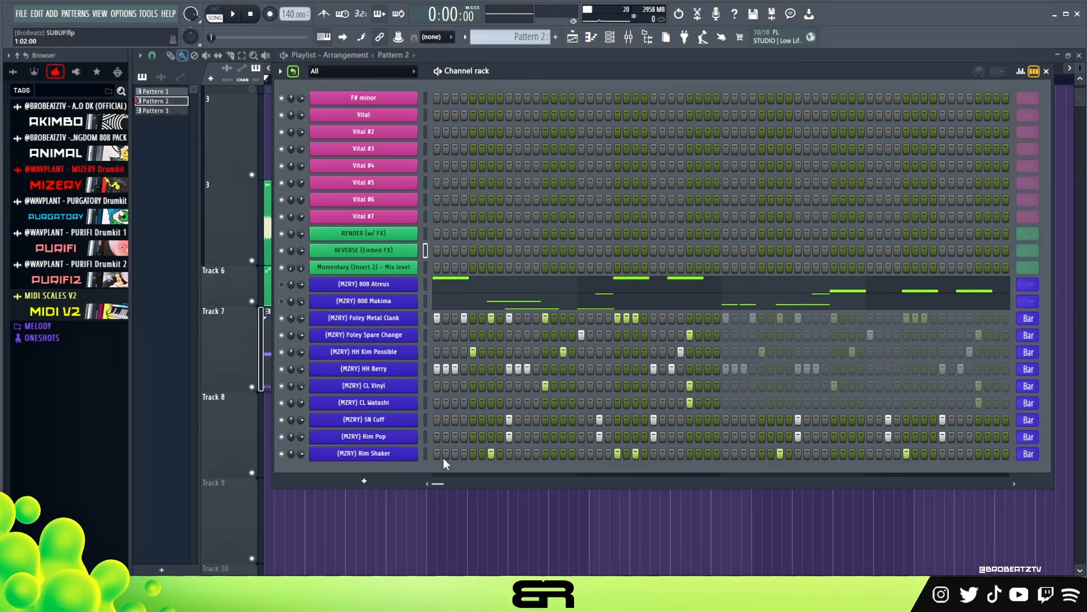
right_click(406, 458)
click(441, 583)
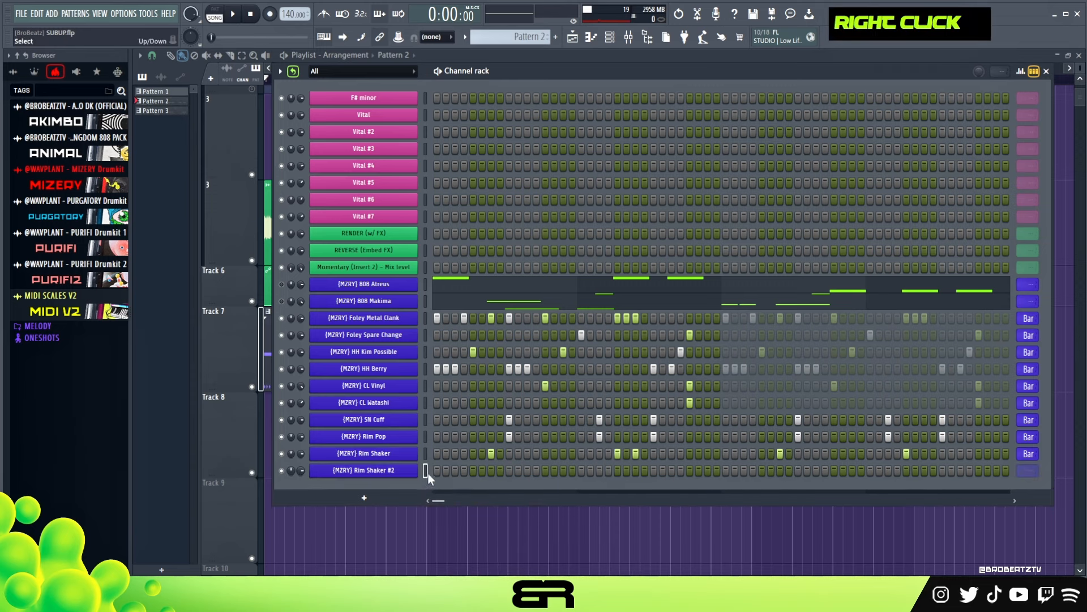
right_click(396, 474)
click(547, 506)
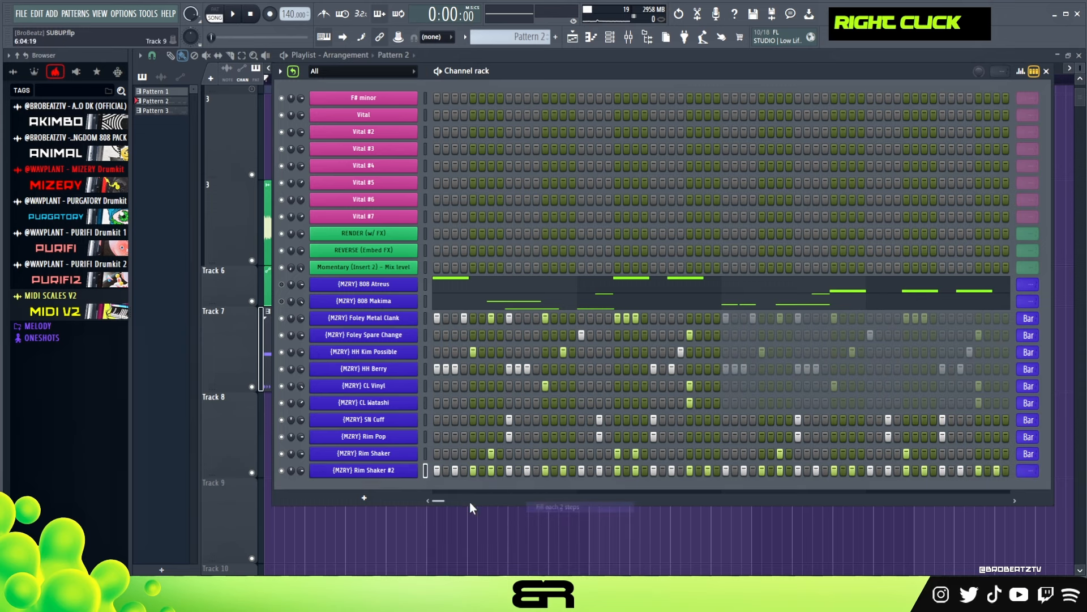
Delete the cloned {MZRY} Rim Shaker #2 channel.
right_click(416, 471)
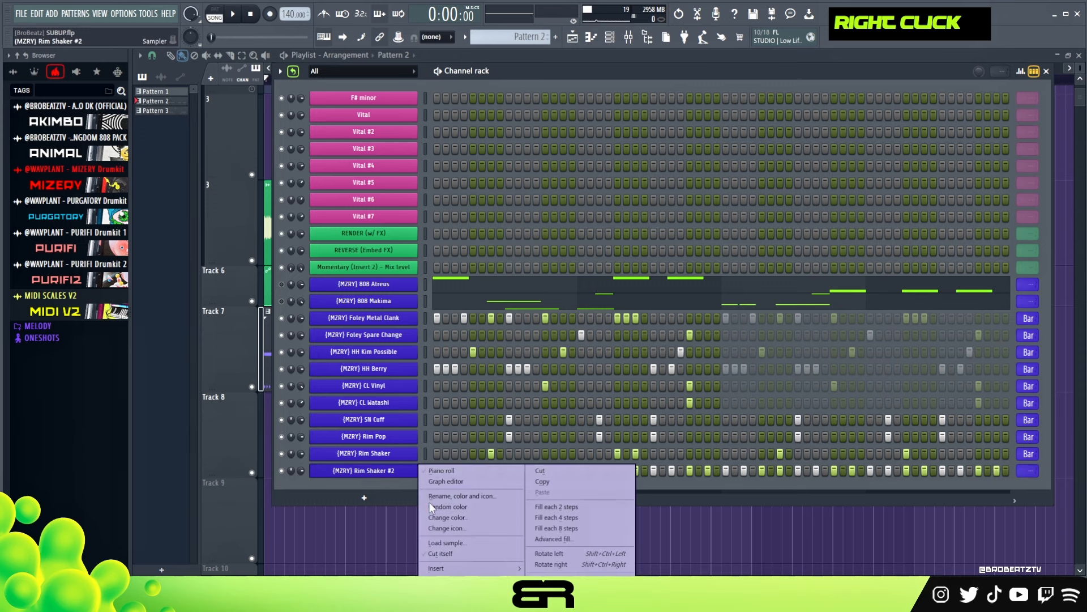
click(441, 603)
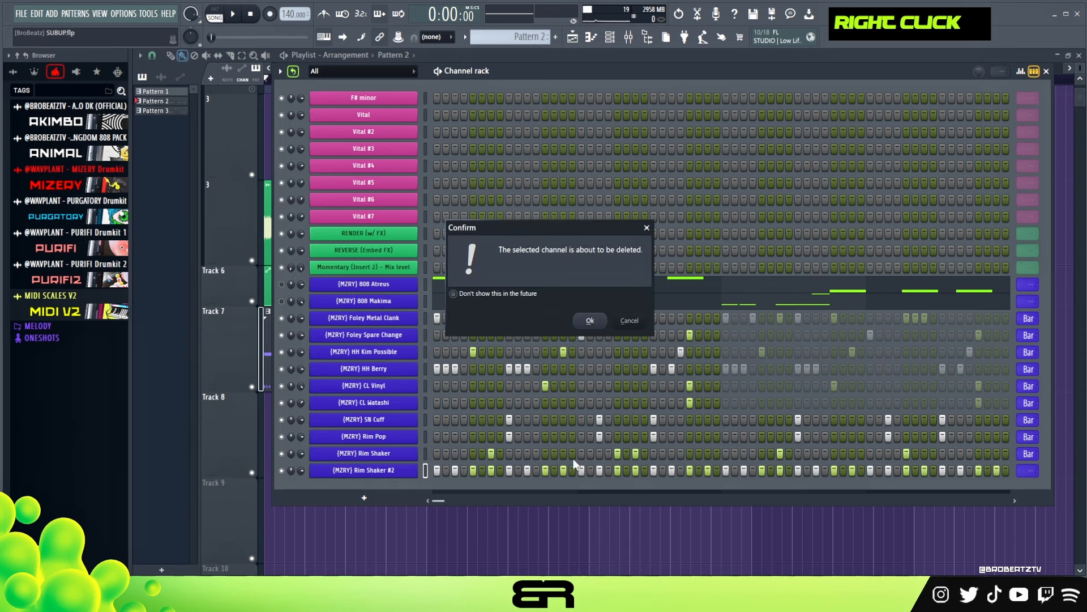
click(587, 318)
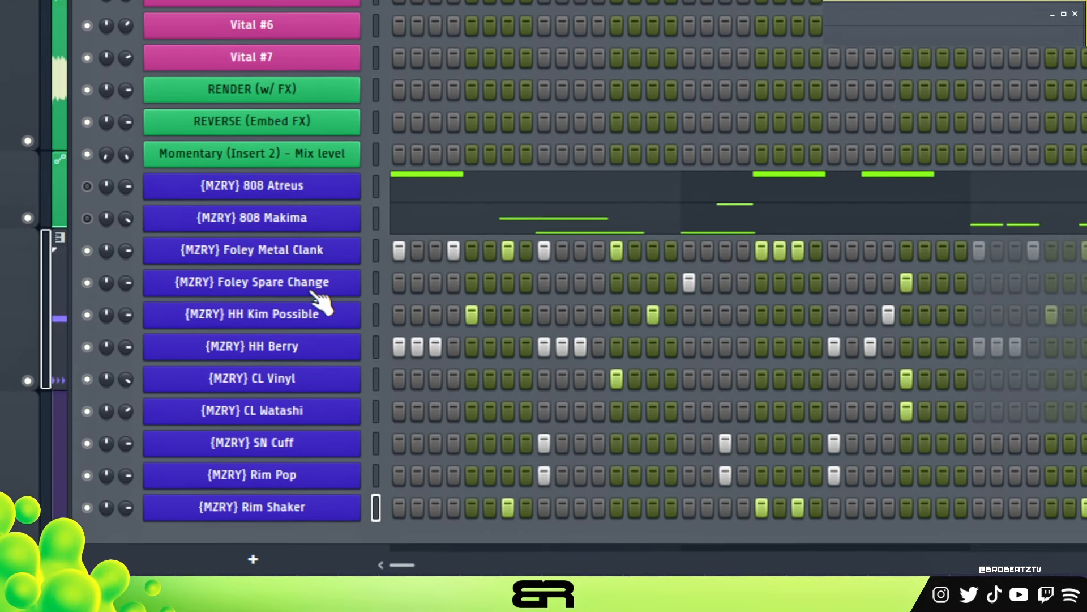
Listen to Pattern 2's drums and examine the {MZRY} 808 Atreus notes in the piano roll.
key(space)
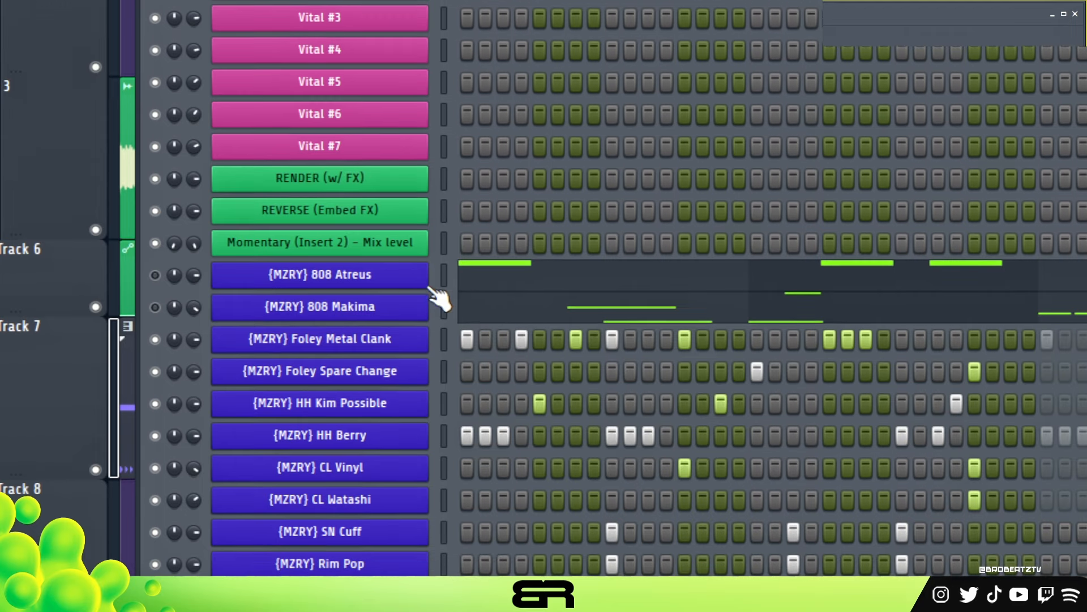
click(512, 281)
scroll(517, 289, up, 5)
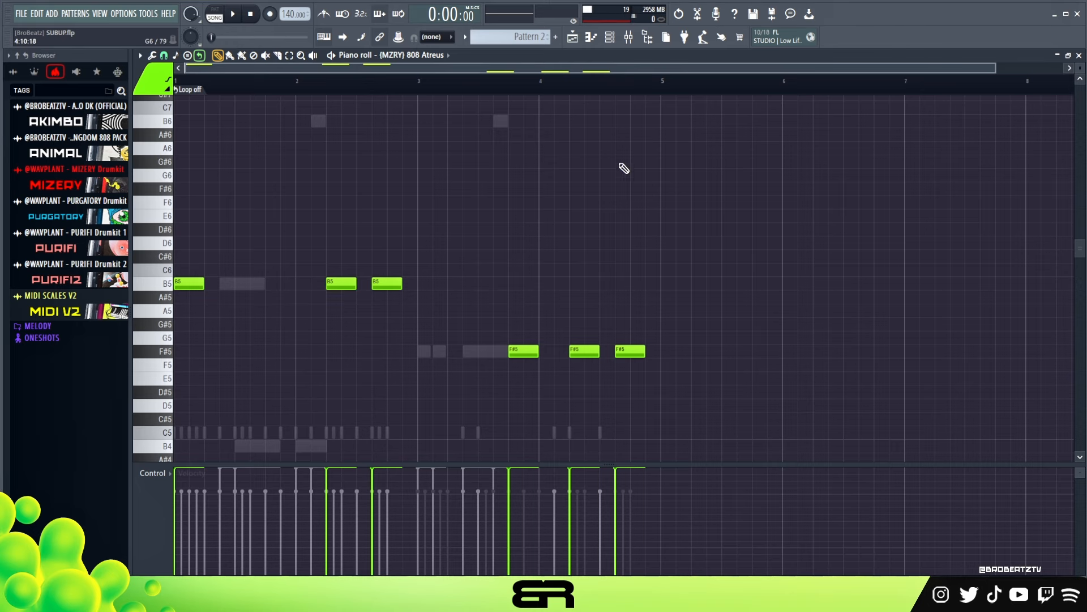
Examine the {MZRY} 808 Makima notes and slides across the octaves in the piano roll.
click(613, 44)
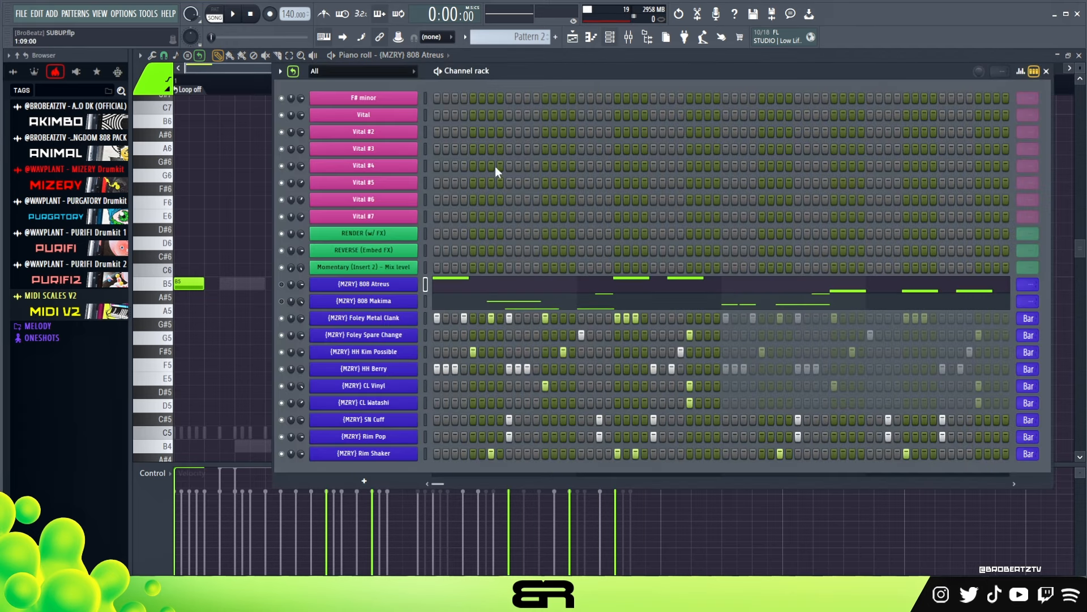
click(457, 302)
scroll(226, 242, down, 2)
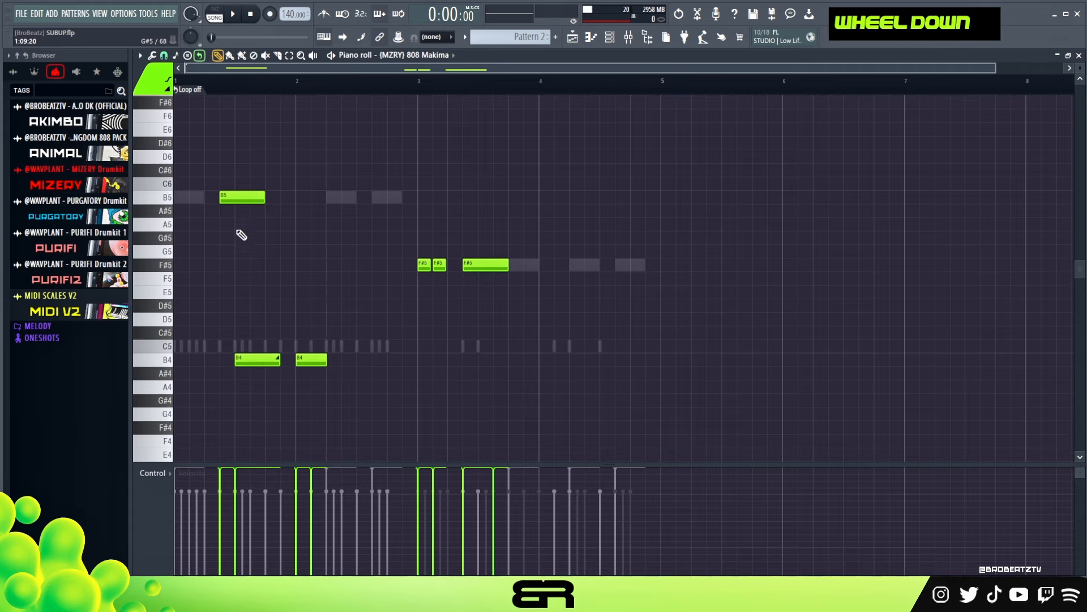
scroll(401, 368, up, 3)
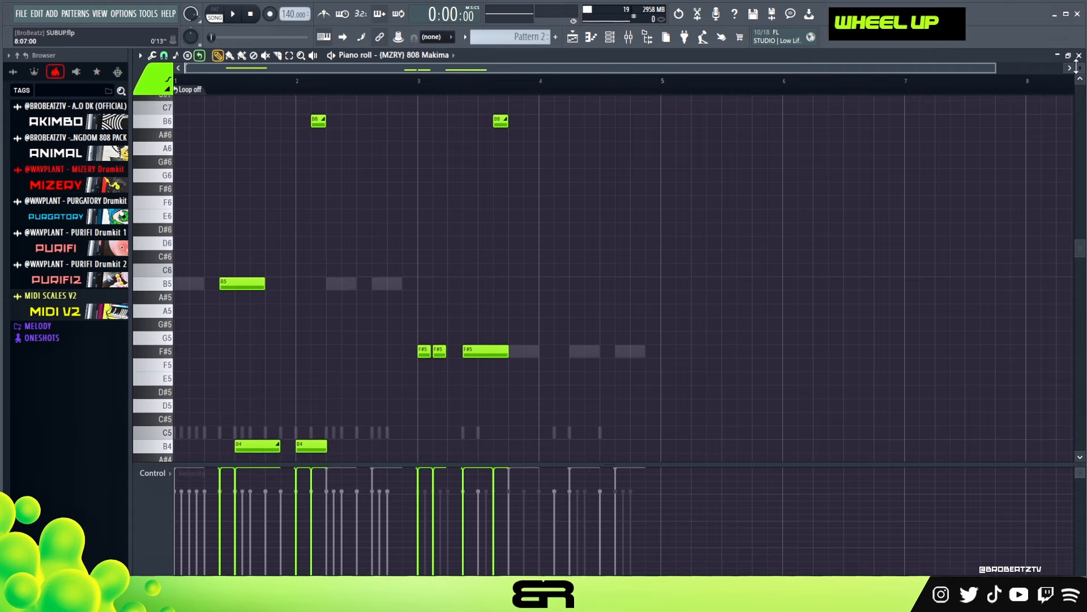
scroll(978, 75, down, 3)
scroll(992, 68, down, 3)
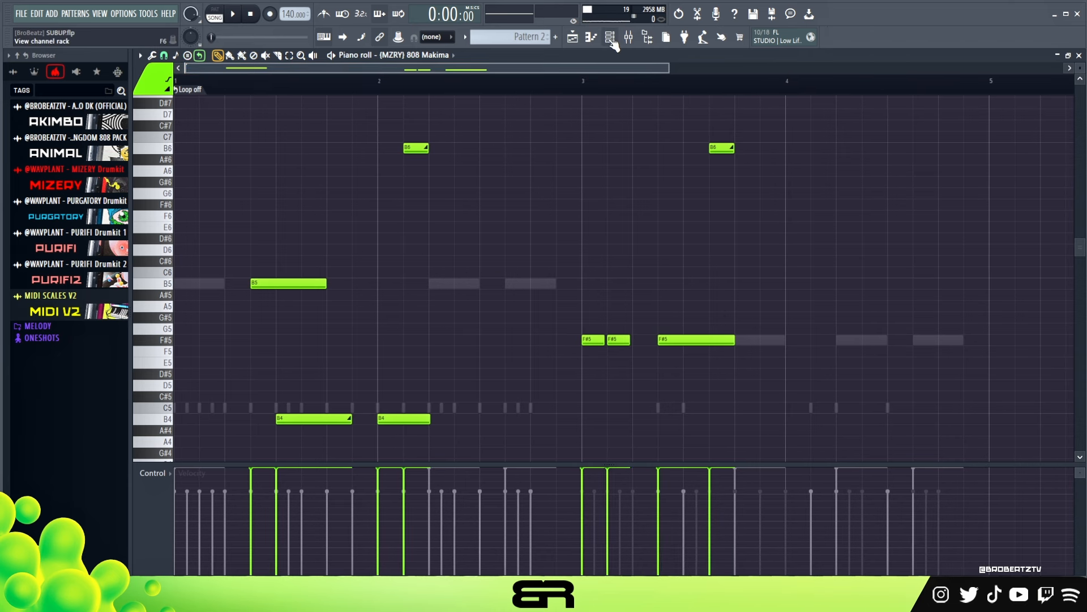
Solo the {MZRY} 808 Atreus and 808 Makima channels and play them together while viewing the Makima notes.
click(611, 38)
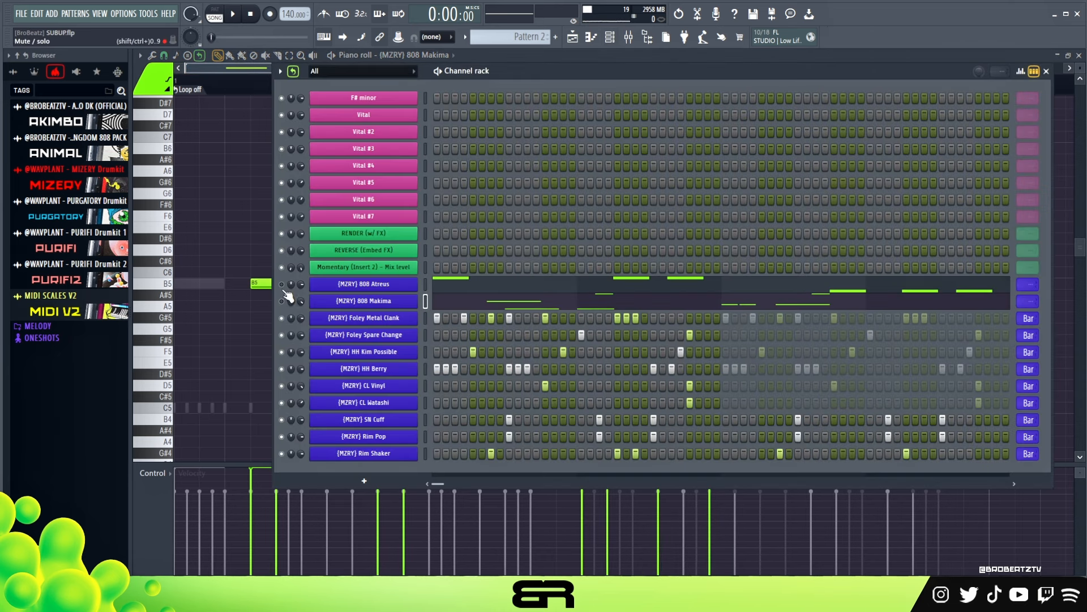
ctrl+click(282, 301)
key(space)
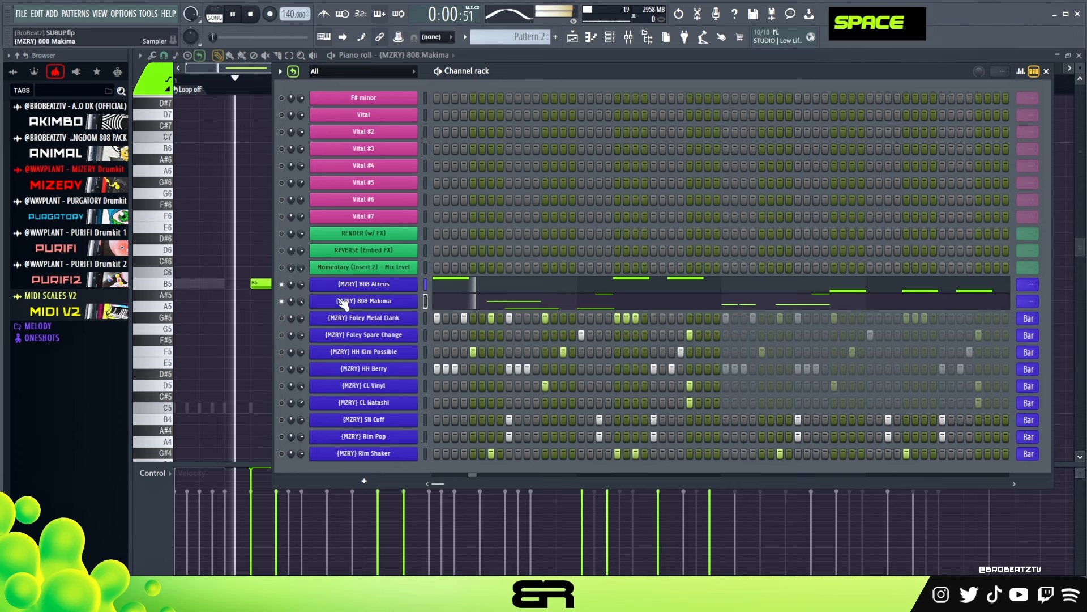
right_click(235, 271)
scroll(413, 331, down, 1)
scroll(461, 326, up, 2)
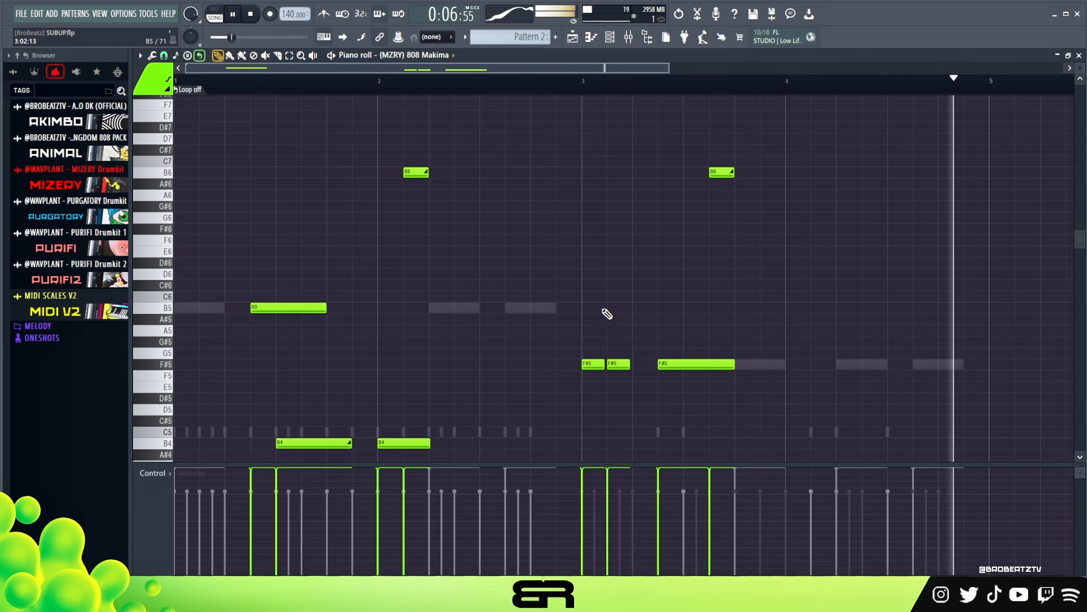
key(space)
Unmute the remaining {MZRY} drum channels from Foley Metal Clank to Rim Shaker and play them with both 808s.
click(610, 37)
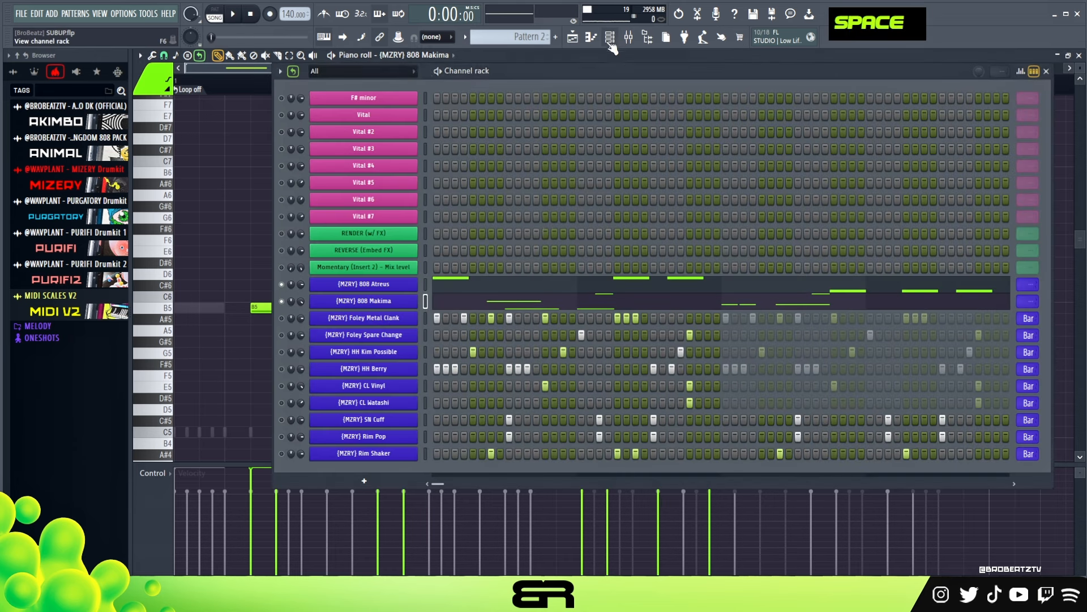
click(282, 319)
click(282, 335)
click(282, 352)
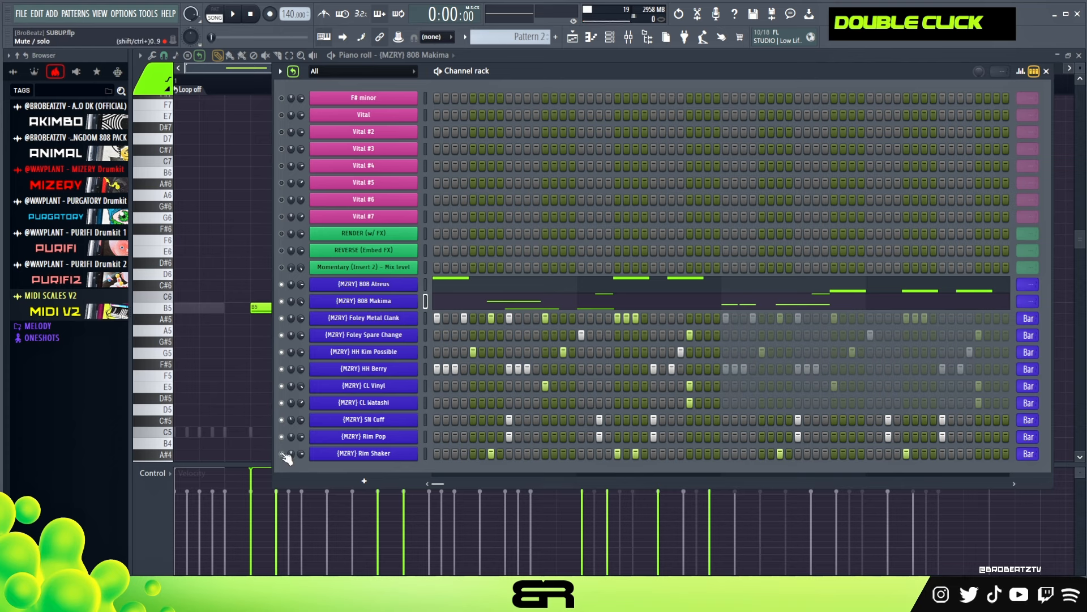
key(space)
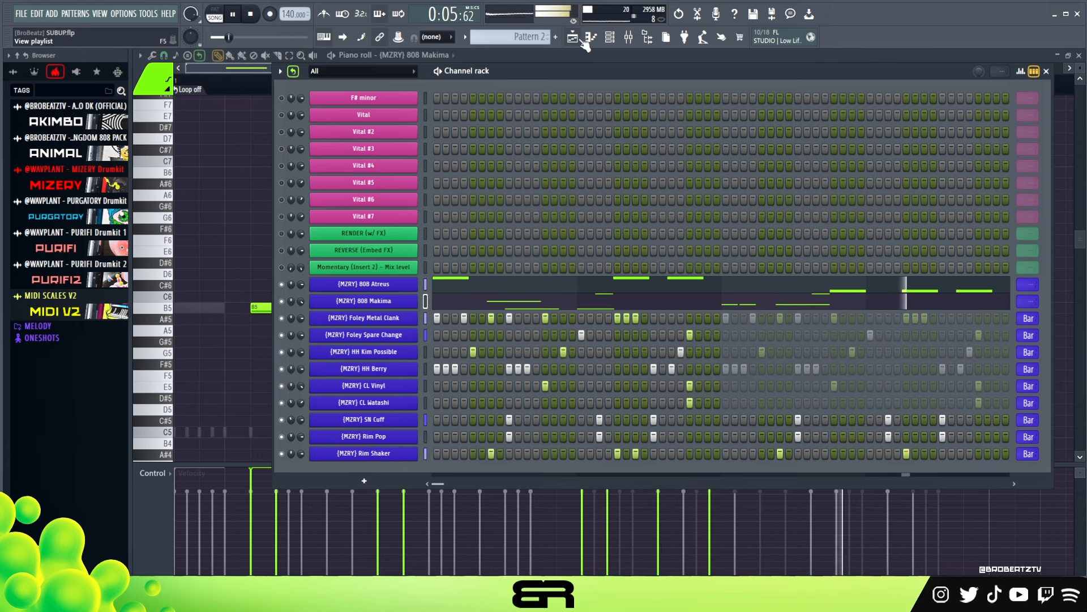
key(space)
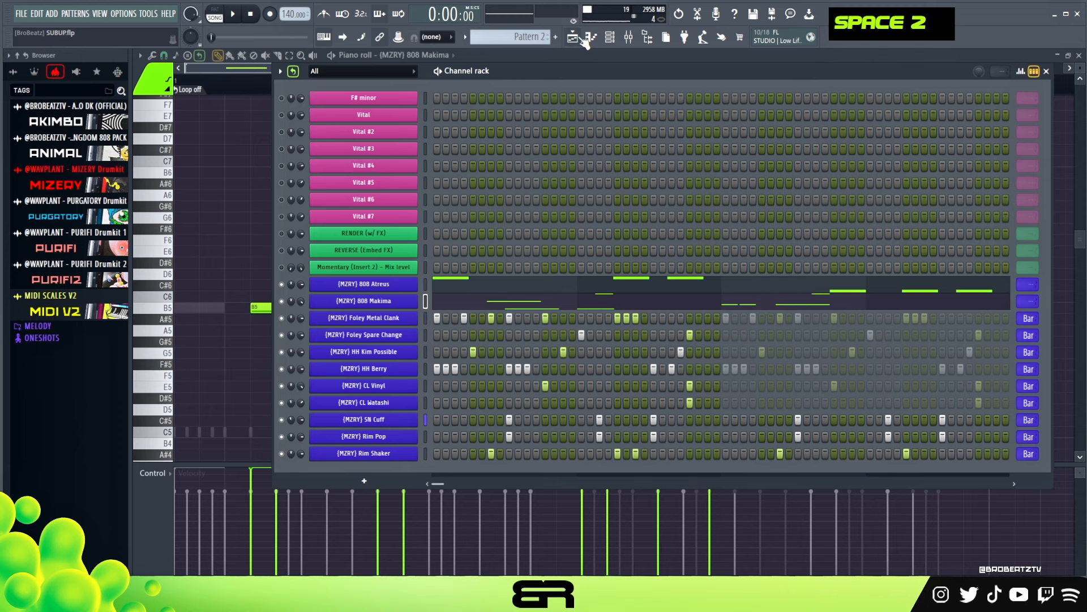
Unmute the RENDER, REVERSE and Momentary automation channels, and play the arrangement from the start with Pattern 2's drums.
click(583, 38)
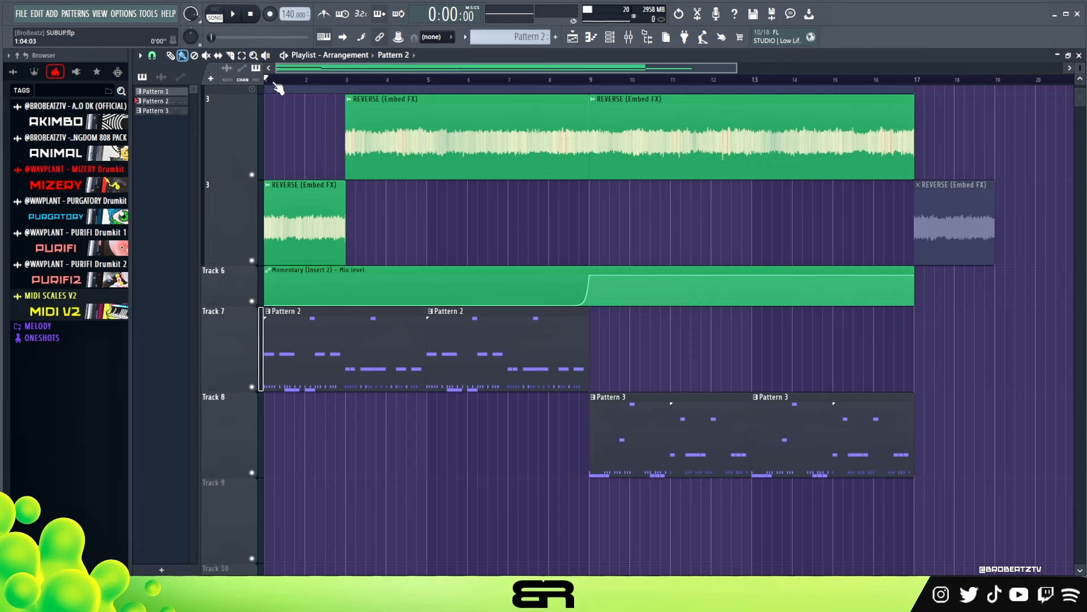
key(space)
key(space)
click(610, 38)
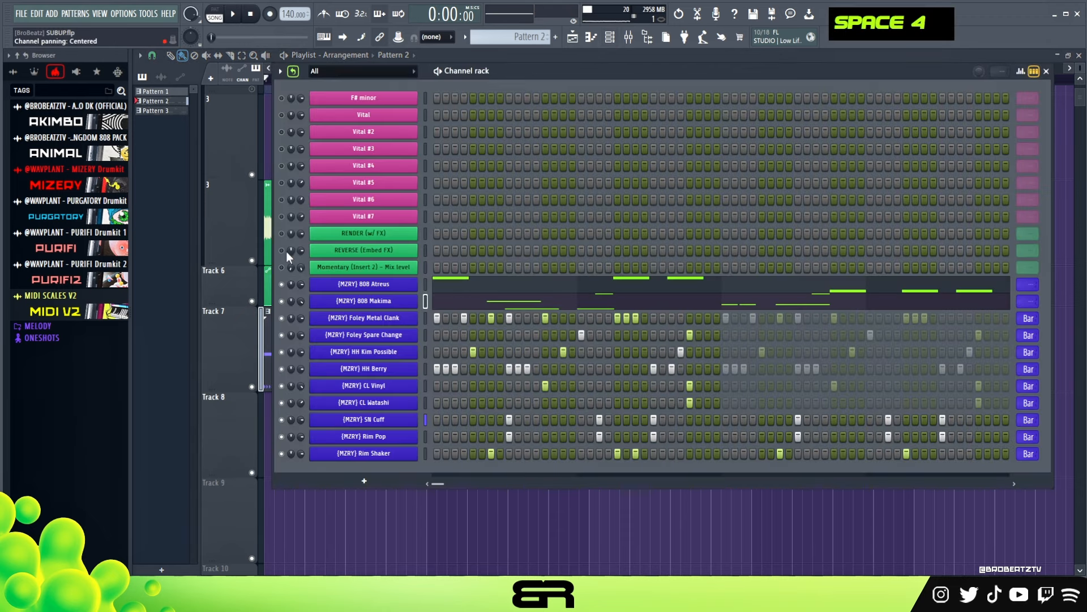
double_click(281, 233)
key(space)
right_click(466, 542)
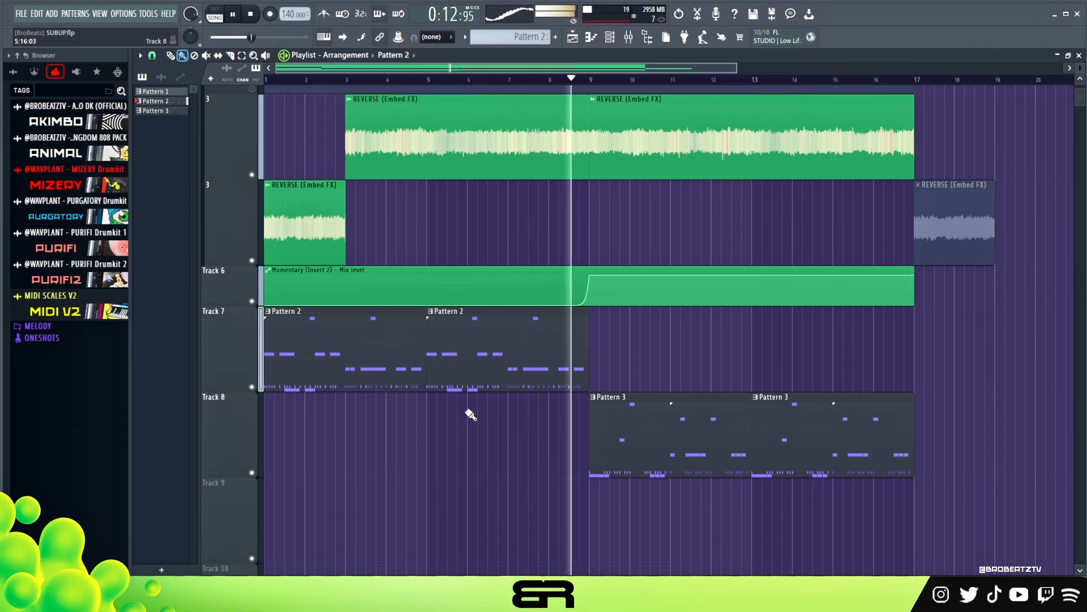
key(space)
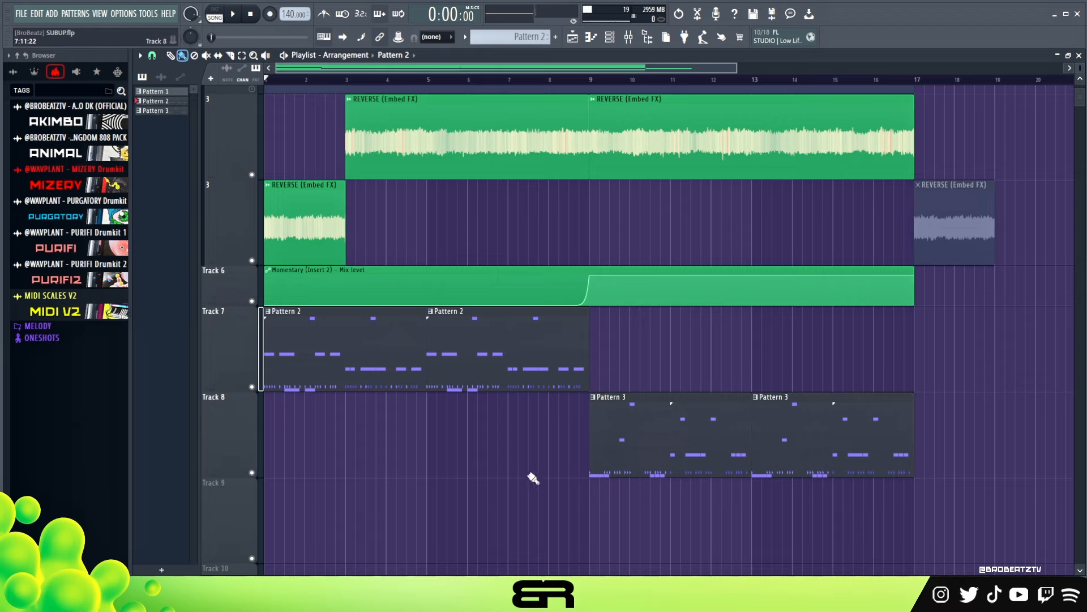
Mute Tracks 7 and 8 and play the reversed clips from bar 7 through the Momentary automation rise.
click(252, 472)
click(252, 387)
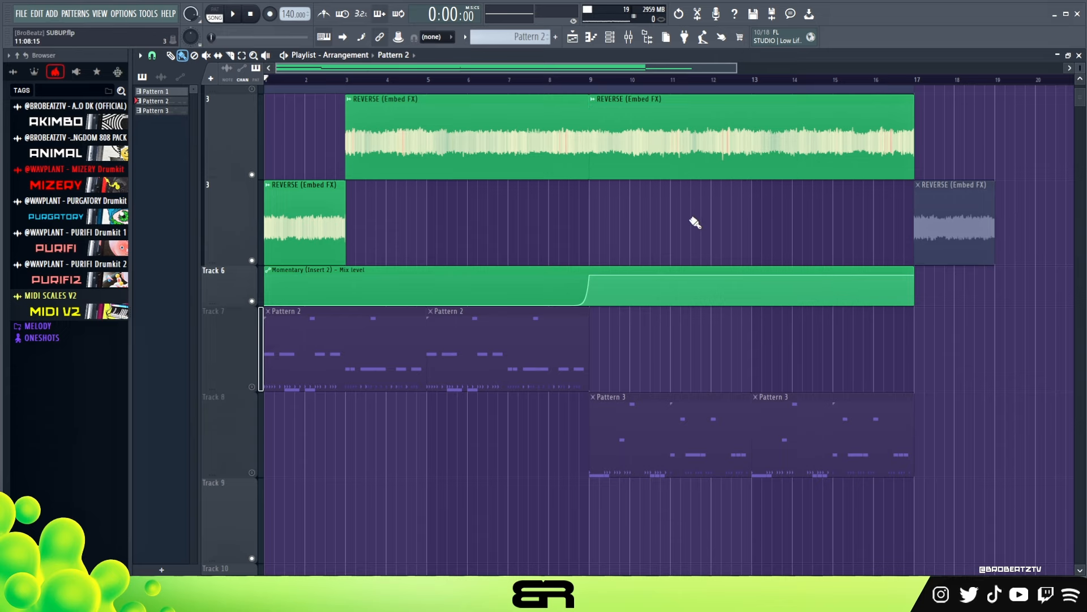
scroll(682, 234, up, 1)
drag(516, 85, 496, 85)
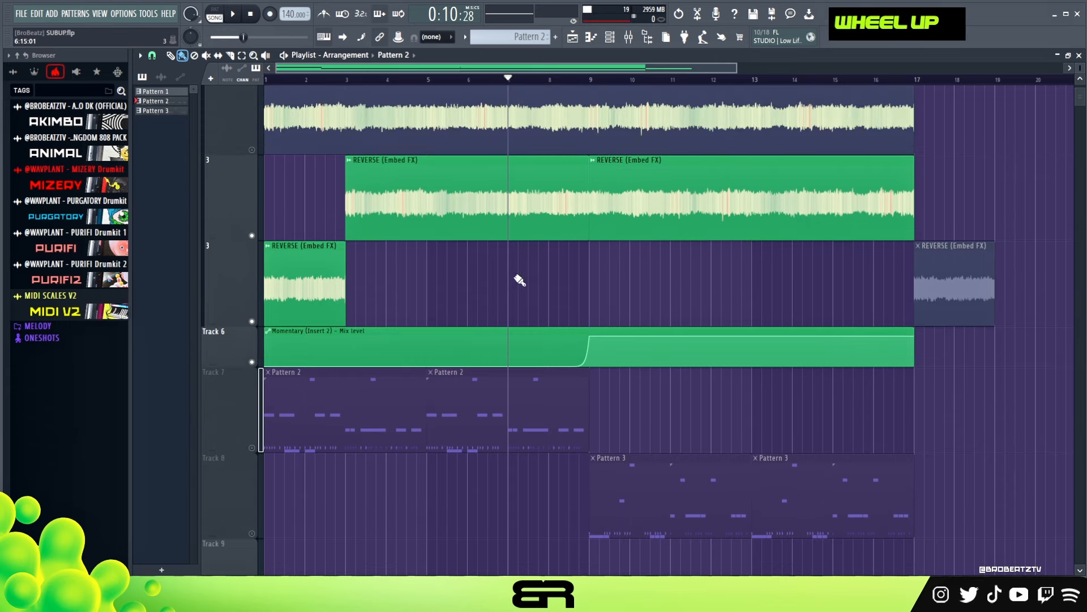
key(space)
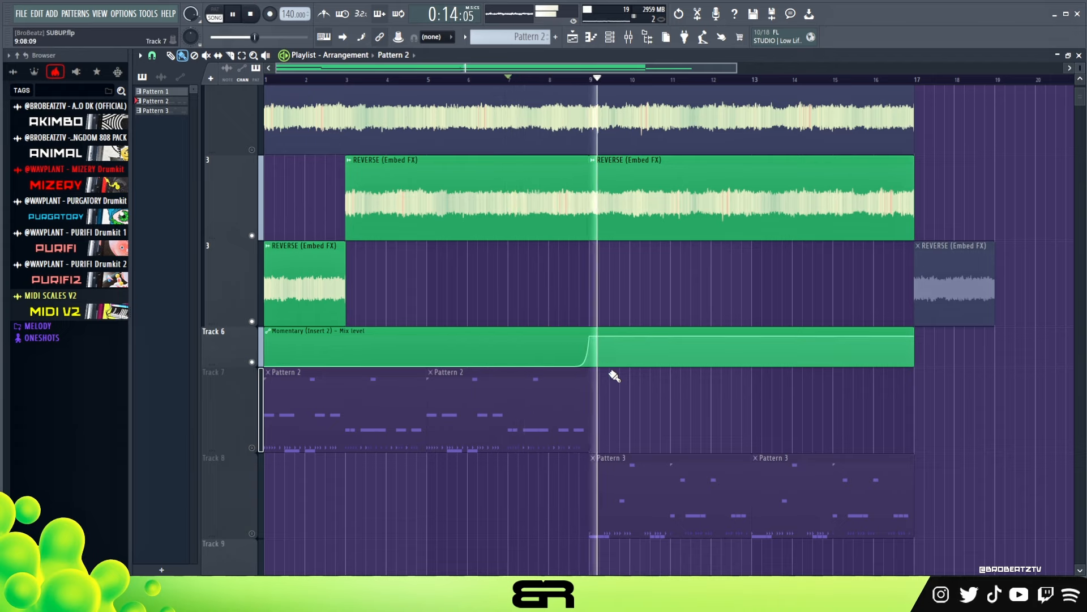
key(space)
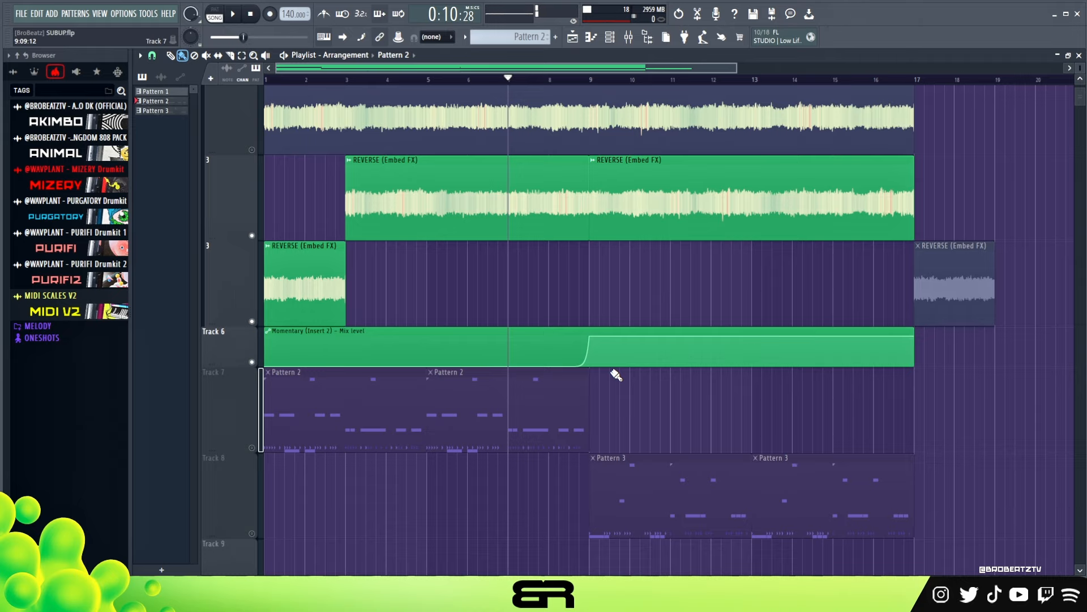
Unmute Track 8, select Pattern 3 and examine its {MZRY} 808 Makima notes in the piano roll and its drum steps.
scroll(616, 375, down, 1)
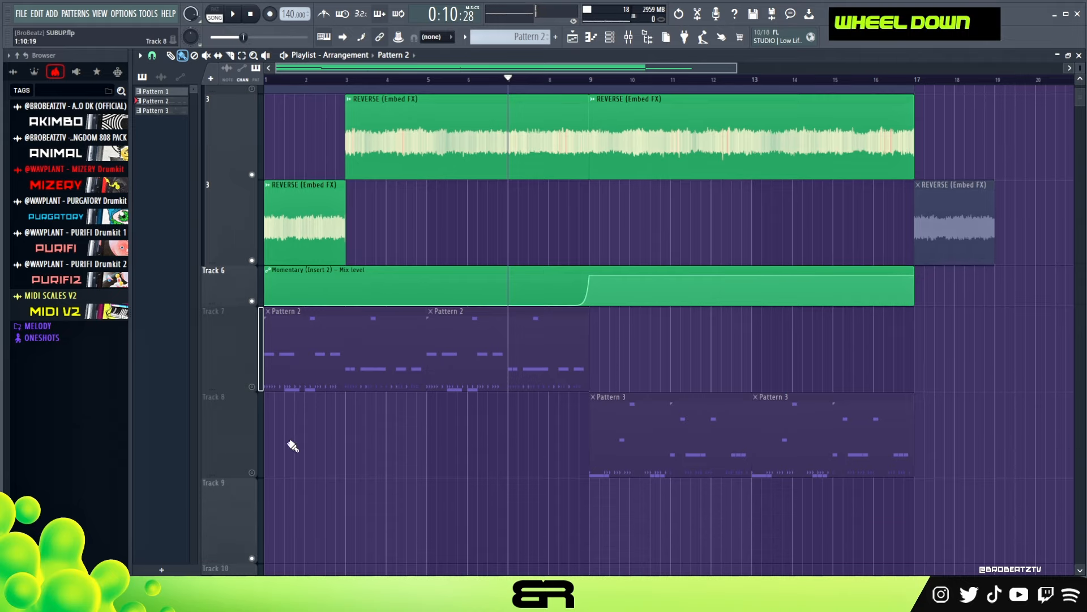
click(655, 420)
click(610, 36)
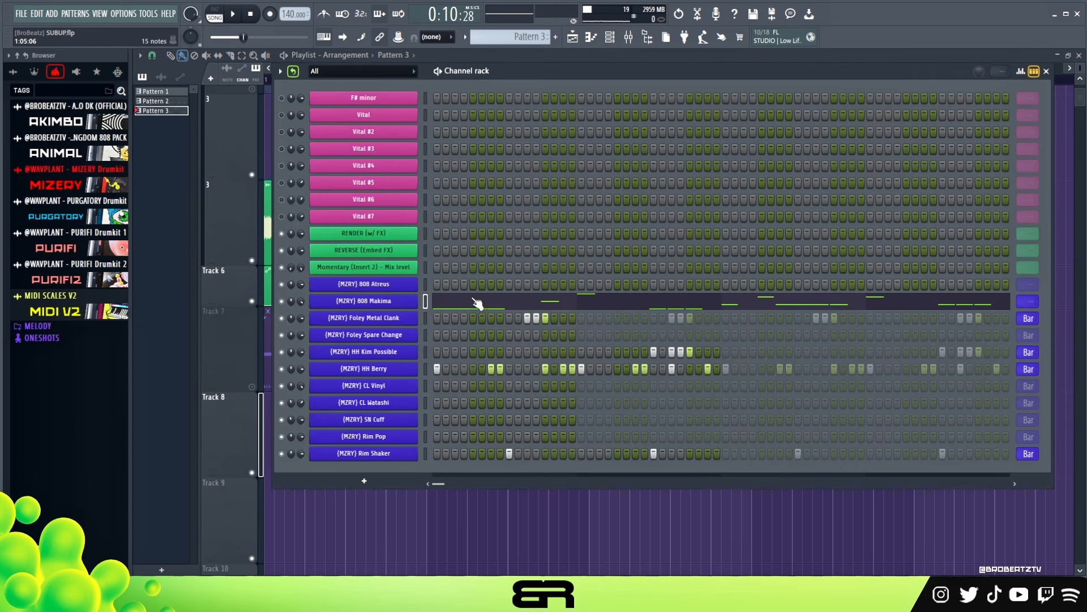
double_click(456, 308)
scroll(444, 362, down, 1)
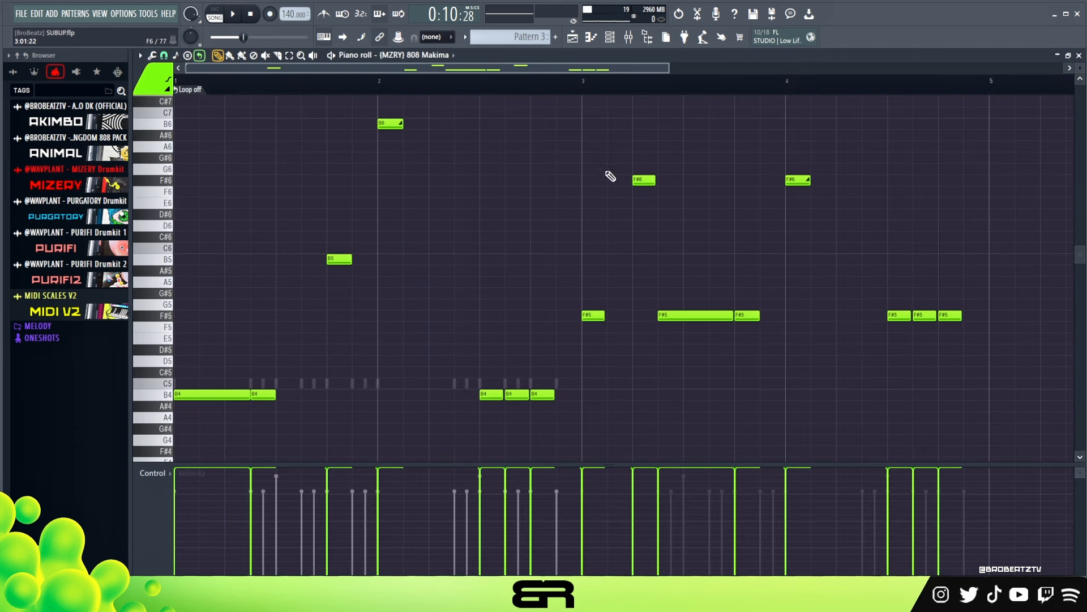
click(621, 41)
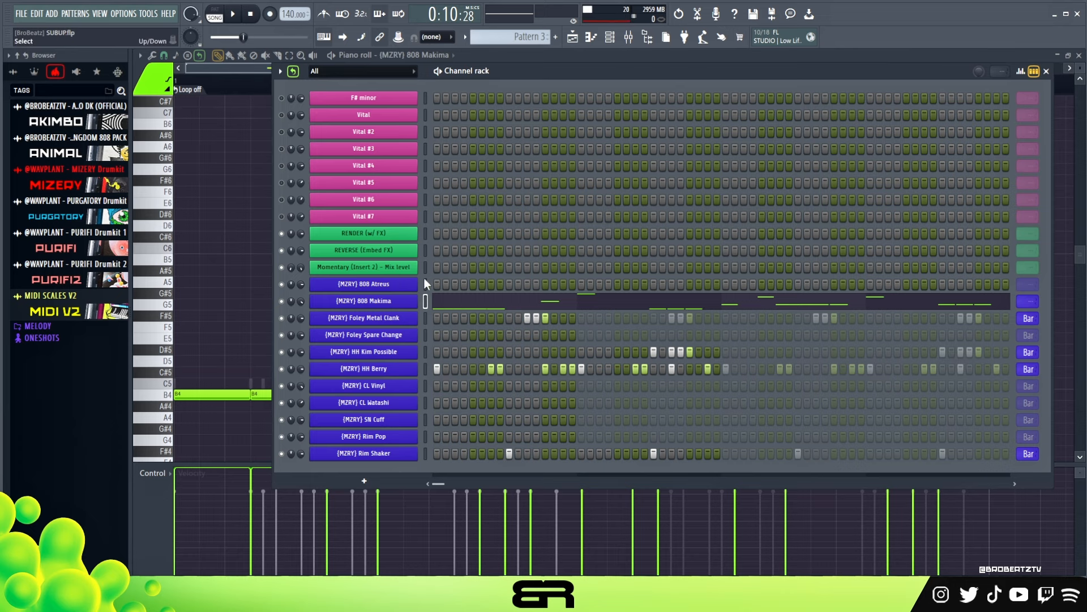
right_click(248, 302)
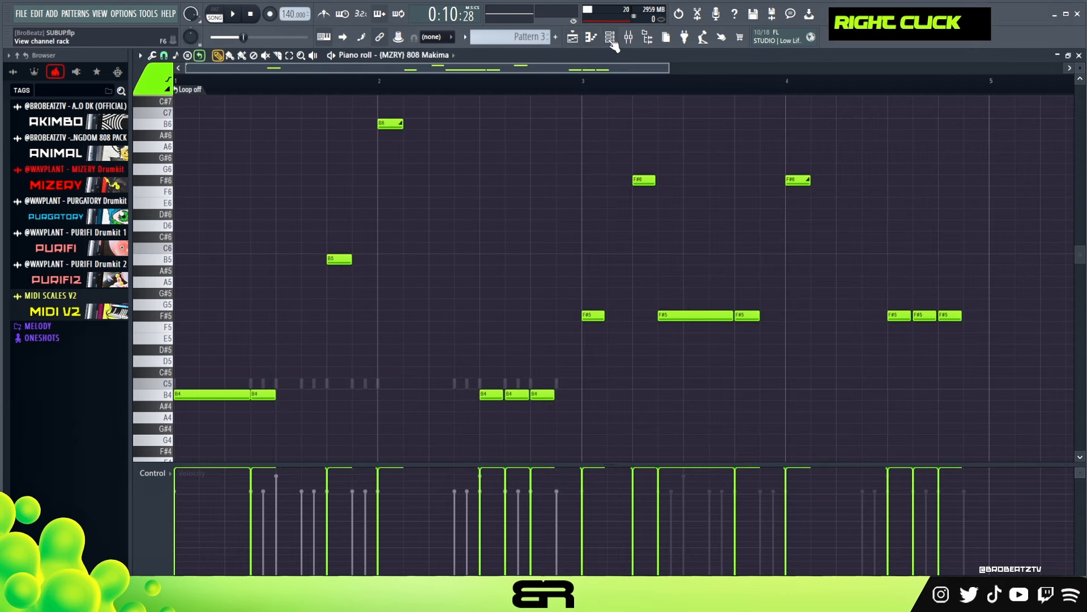
Unmute Track 7 in the playlist and play the arrangement from bar 7 through the Pattern 3 section.
click(590, 38)
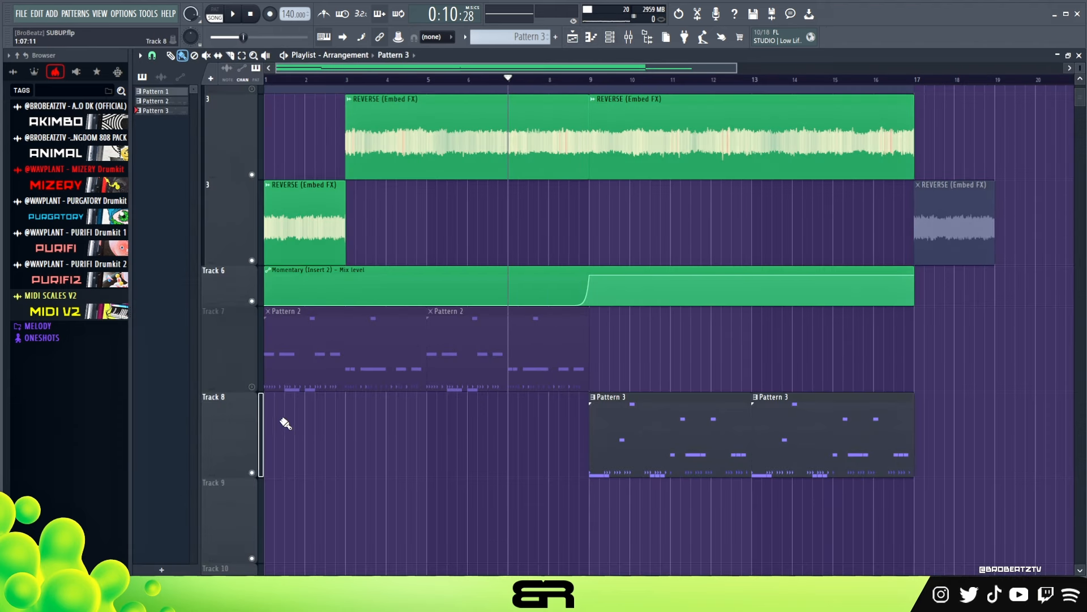
click(258, 388)
key(space)
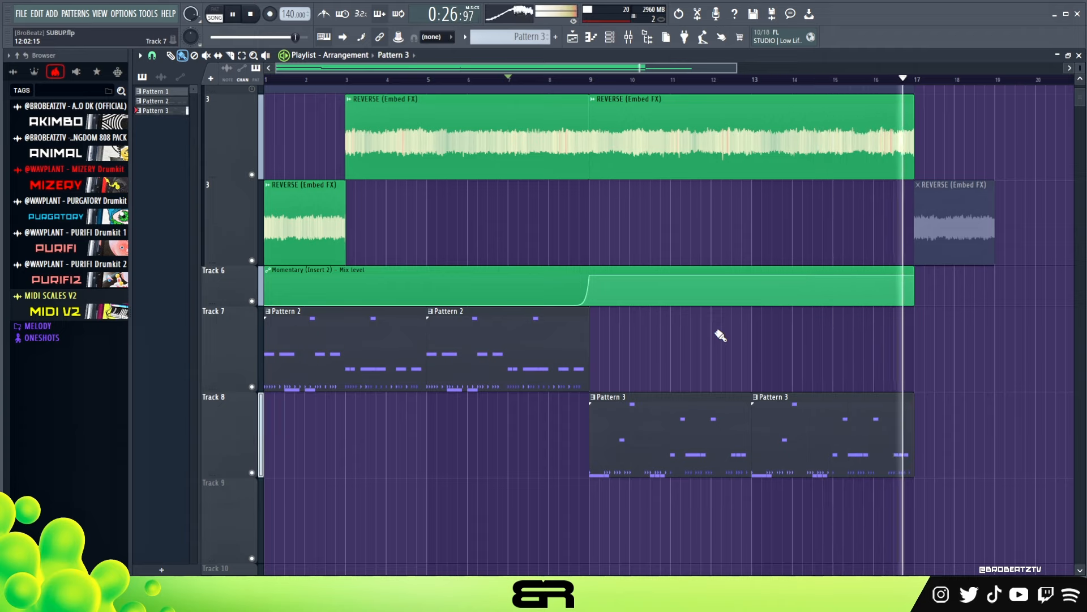
key(space)
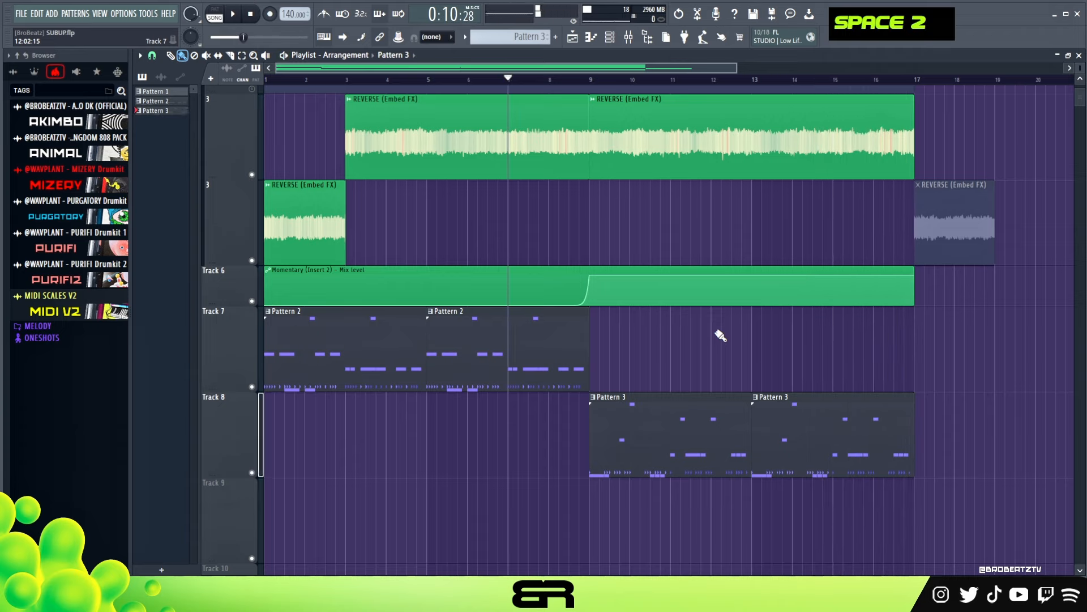